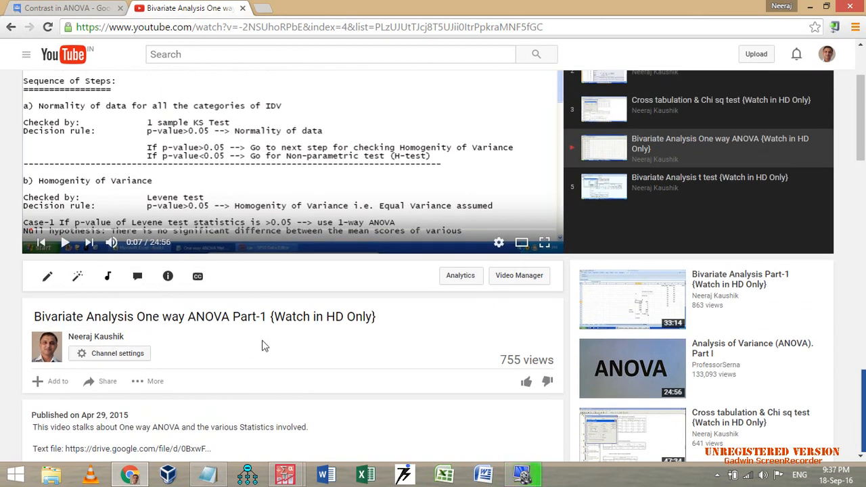
Step: Review the one-way ANOVA video's description with its text and data file links, and switch to car.sav in the PASW Statistics Data Editor
{"action": "scroll", "coordinate": [269, 349], "scroll_direction": "up", "scroll_amount": 2}
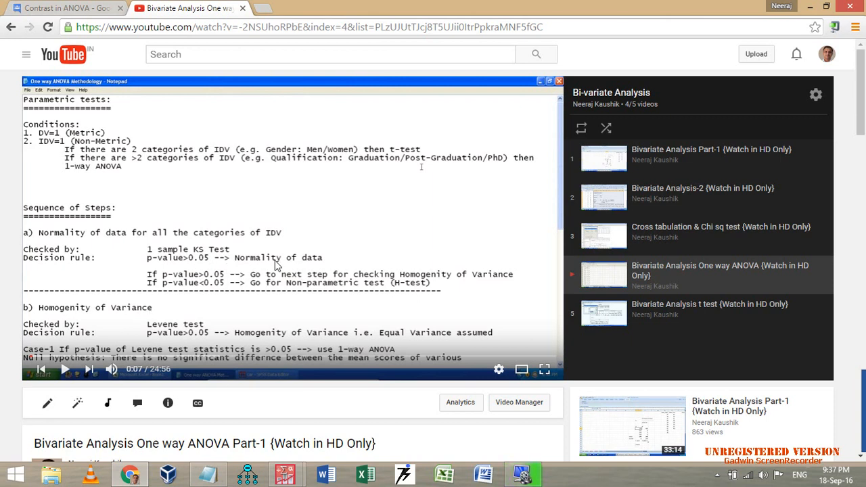
{"action": "left_click", "coordinate": [285, 474]}
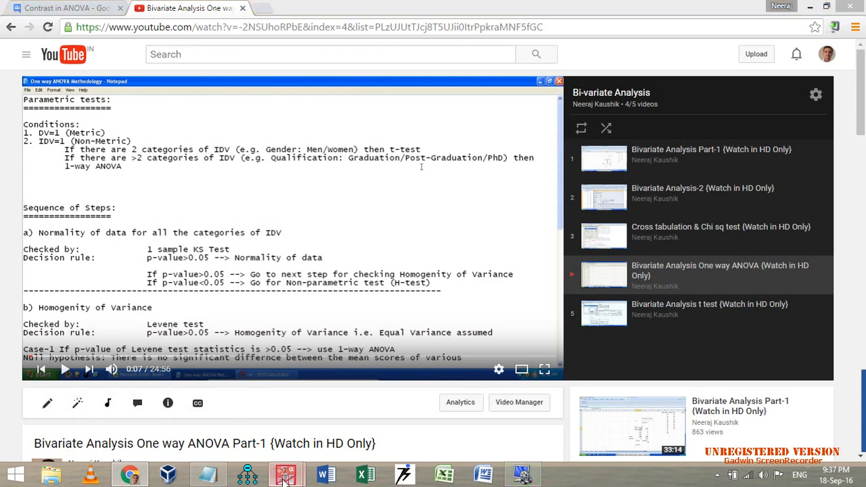
{"action": "left_click", "coordinate": [15, 411]}
{"action": "scroll", "coordinate": [15, 411], "scroll_direction": "down", "scroll_amount": 4}
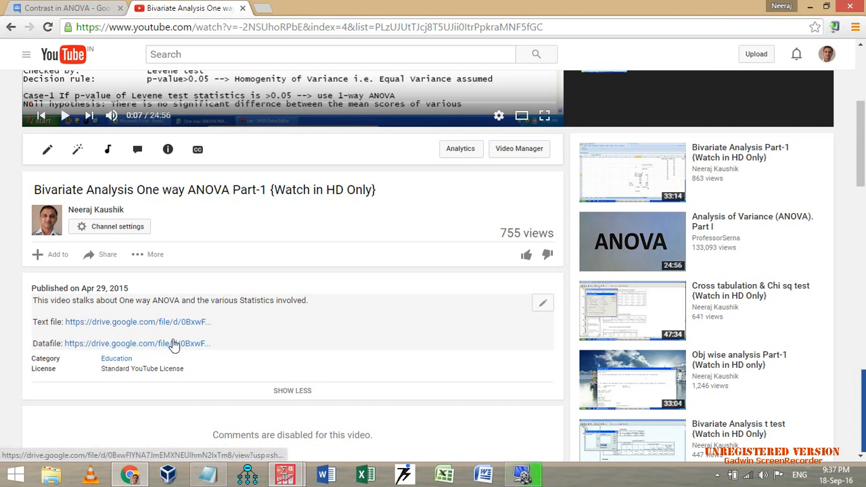
{"action": "left_click", "coordinate": [285, 474]}
{"action": "left_click", "coordinate": [303, 391]}
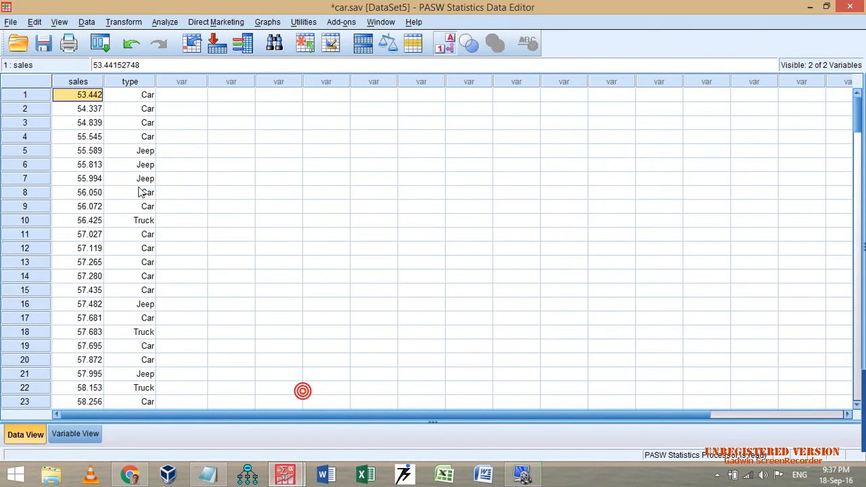
Step: Reset the One-Way ANOVA dialog and examine its Options and Contrasts settings without running the analysis
{"action": "left_click", "coordinate": [103, 43]}
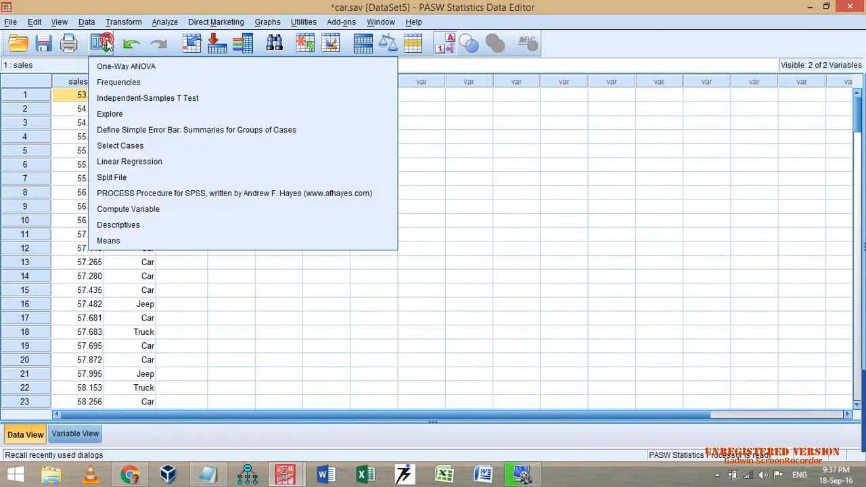
{"action": "left_click", "coordinate": [154, 68]}
{"action": "left_click", "coordinate": [428, 297]}
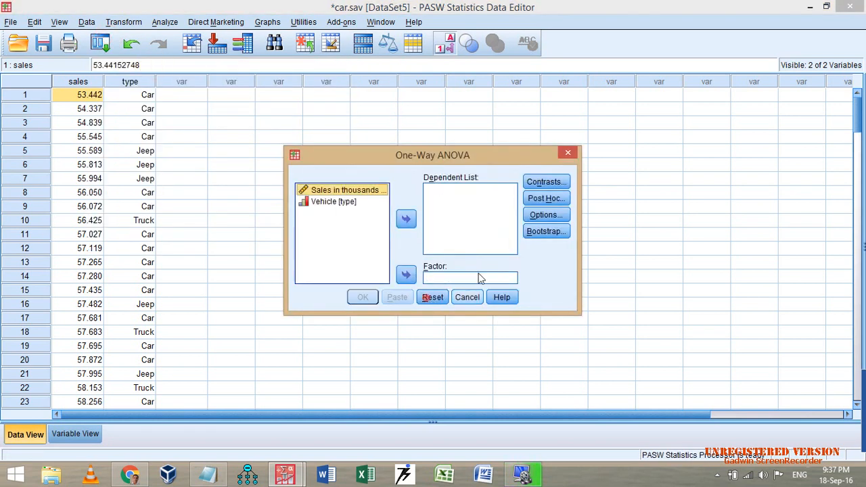
{"action": "left_click", "coordinate": [548, 216]}
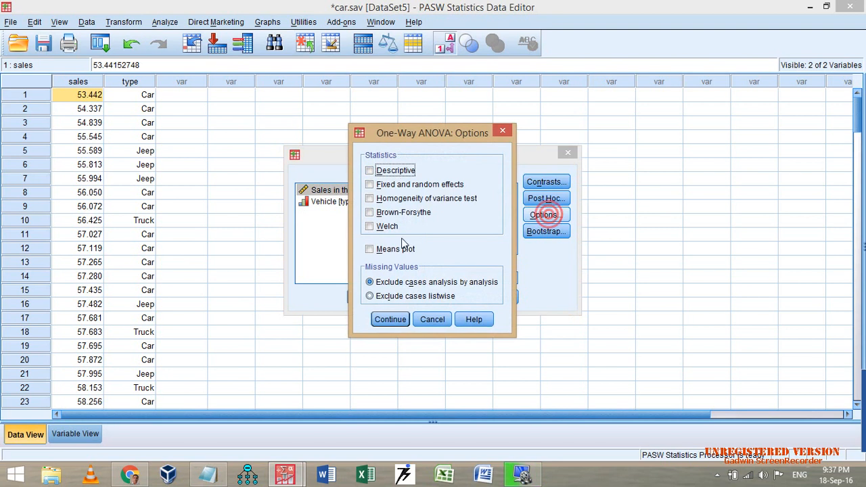
{"action": "left_click", "coordinate": [430, 319]}
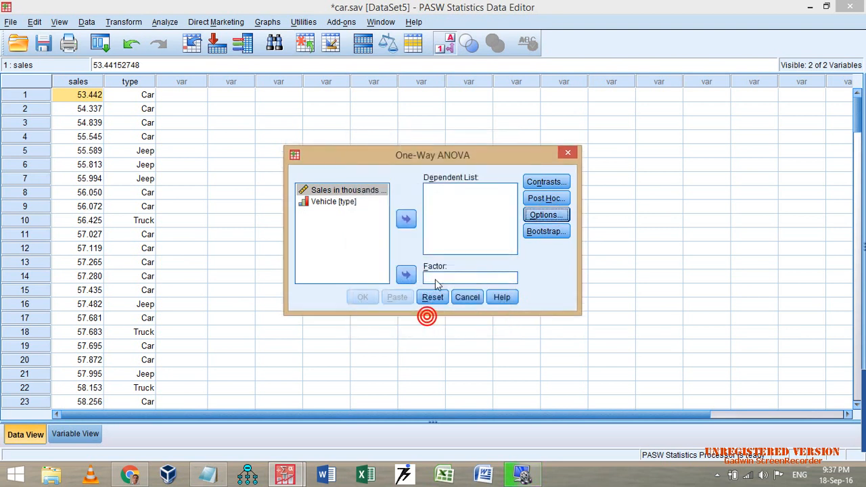
{"action": "left_click", "coordinate": [541, 184]}
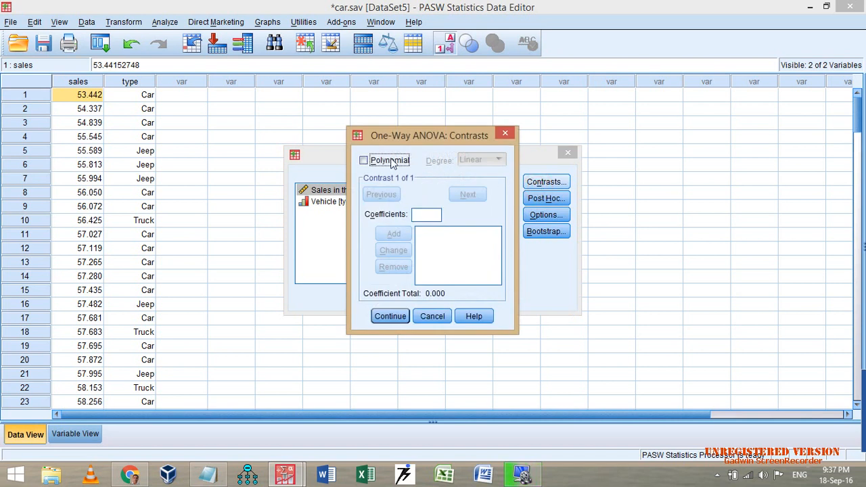
{"action": "left_click", "coordinate": [434, 316]}
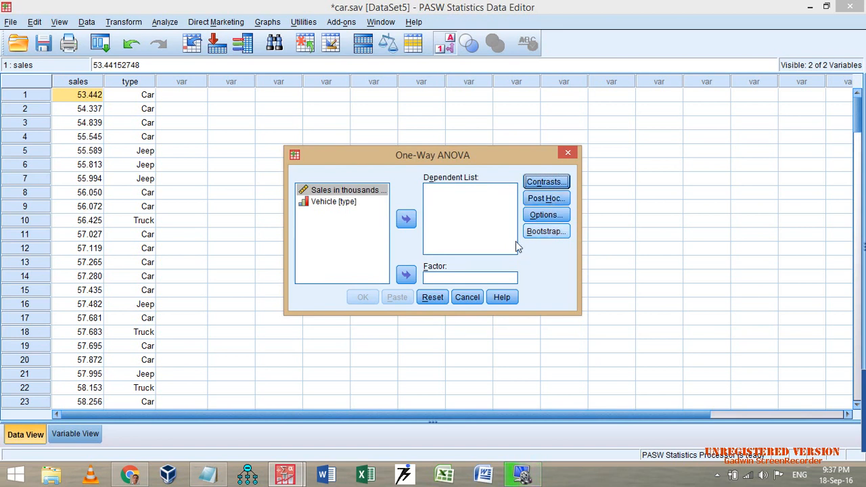
{"action": "left_click", "coordinate": [478, 299]}
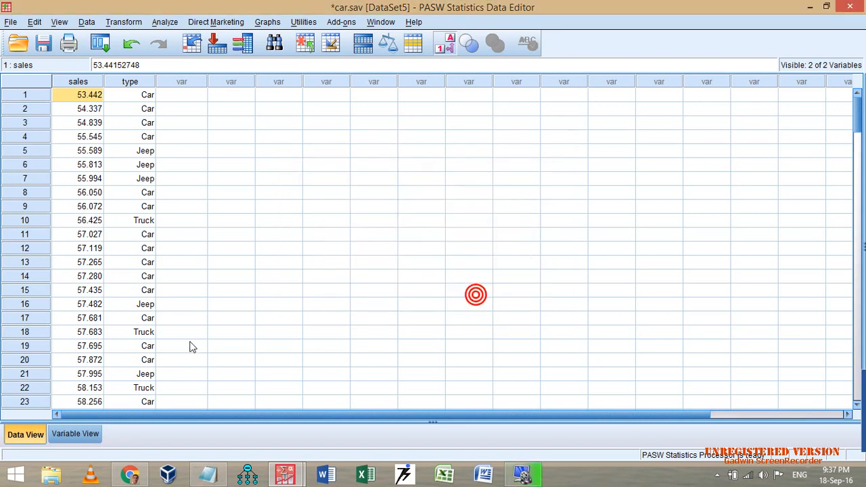
Step: Inspect the value labels defined for the type variable
{"action": "left_click", "coordinate": [78, 436]}
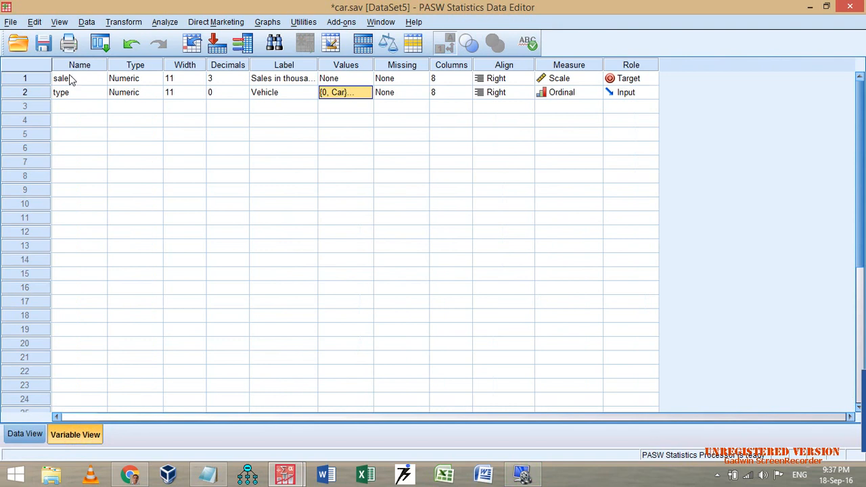
{"action": "left_click", "coordinate": [365, 93]}
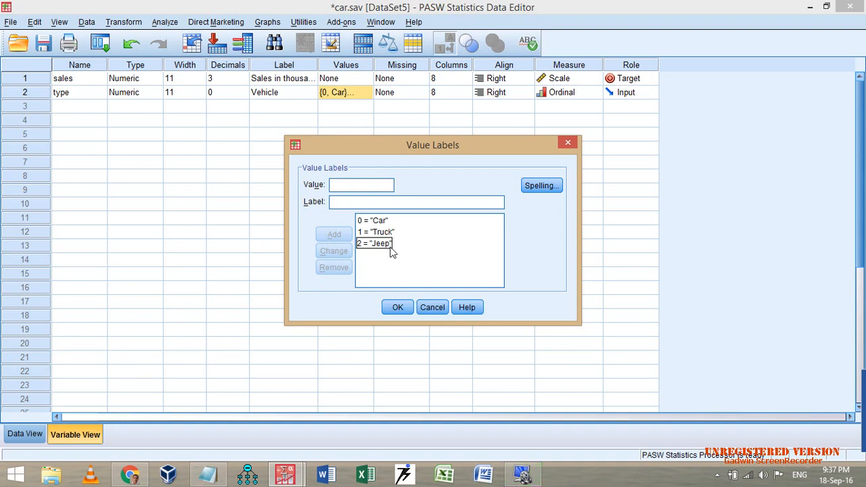
{"action": "left_click", "coordinate": [431, 309]}
Step: Set up a One-Way ANOVA with Sales in thousands as the dependent variable and Vehicle [type] as the factor
{"action": "left_click", "coordinate": [100, 44]}
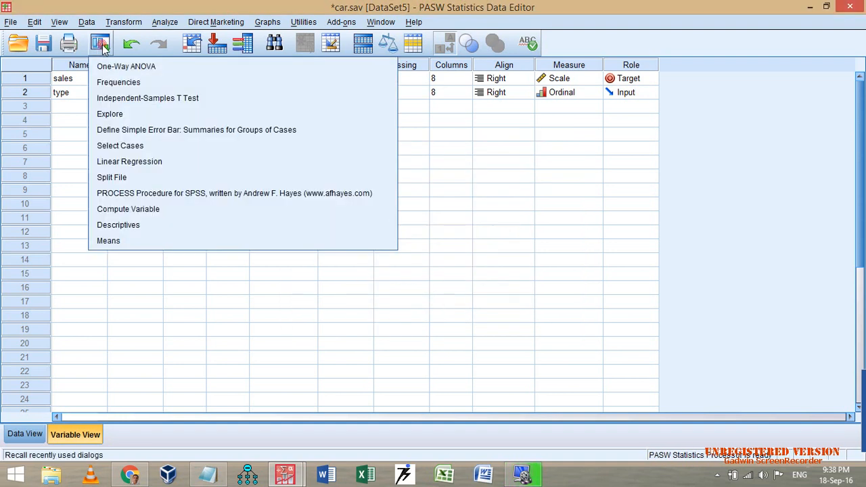
{"action": "left_click", "coordinate": [148, 67]}
{"action": "left_click", "coordinate": [406, 218]}
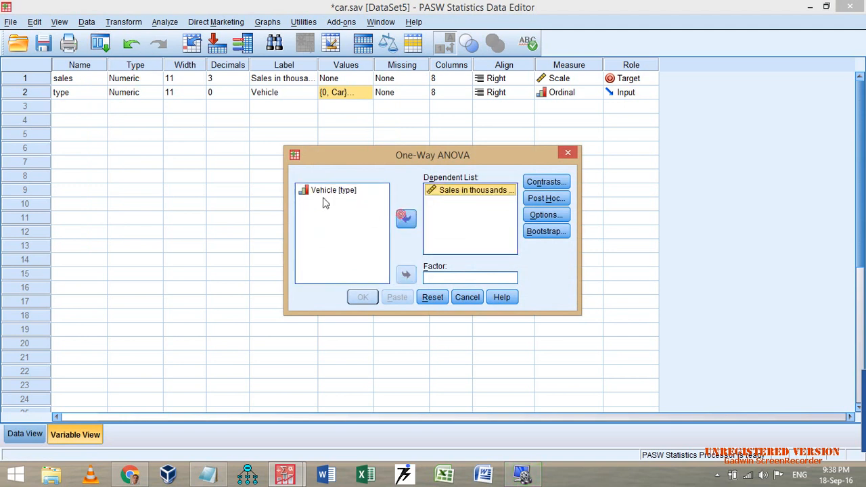
{"action": "left_click", "coordinate": [406, 275]}
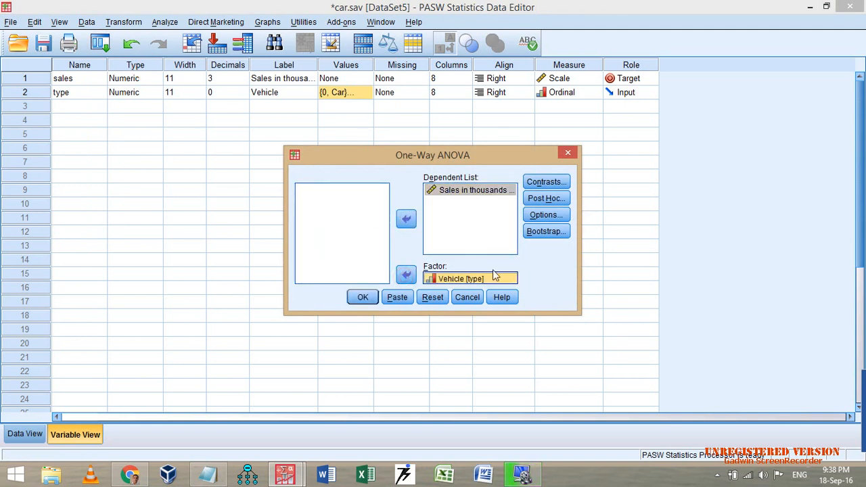
Step: Request Descriptive, Homogeneity of variance test, Welch and Means plot in the One-Way ANOVA options and run the analysis
{"action": "left_click", "coordinate": [545, 214]}
{"action": "left_click", "coordinate": [369, 171]}
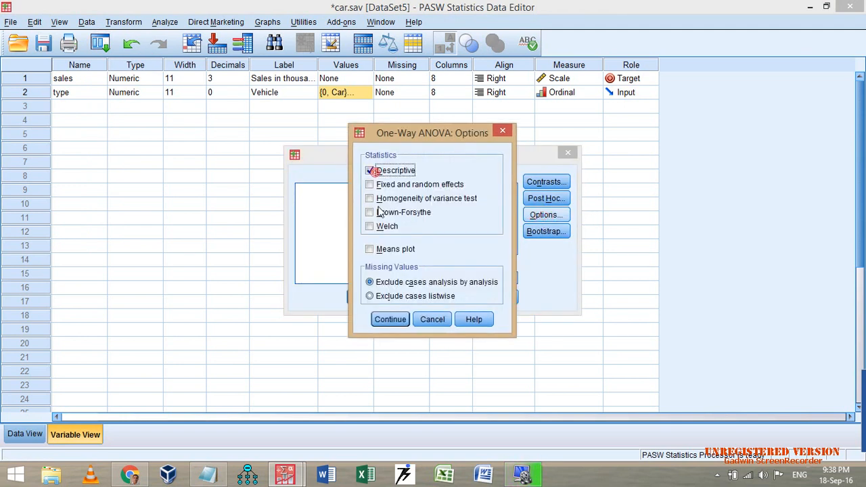
{"action": "left_click", "coordinate": [379, 200]}
{"action": "left_click", "coordinate": [383, 226]}
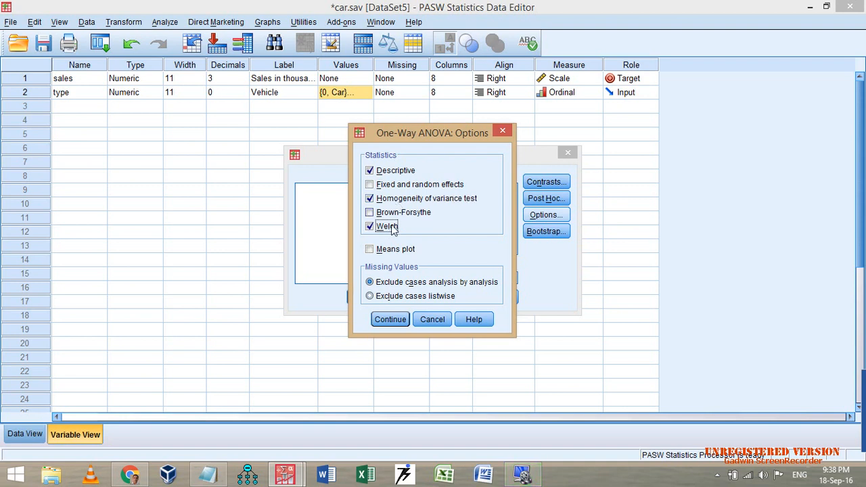
{"action": "left_click", "coordinate": [391, 320]}
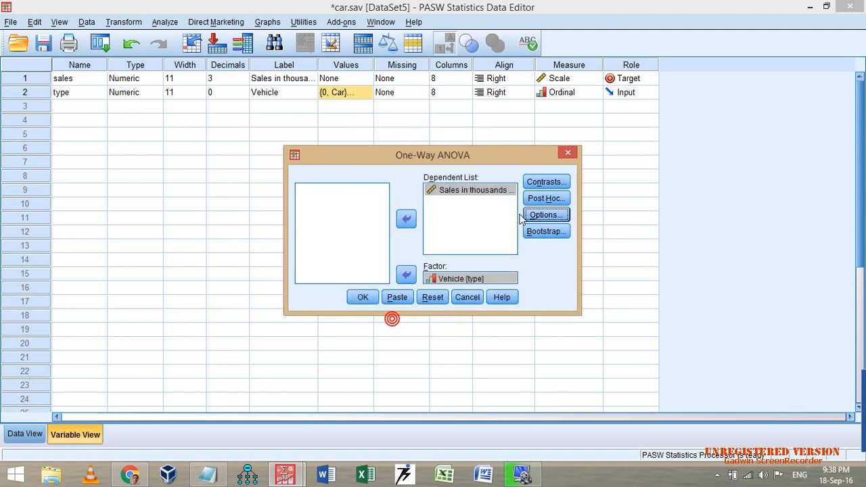
{"action": "left_click", "coordinate": [545, 214]}
{"action": "left_click", "coordinate": [385, 250]}
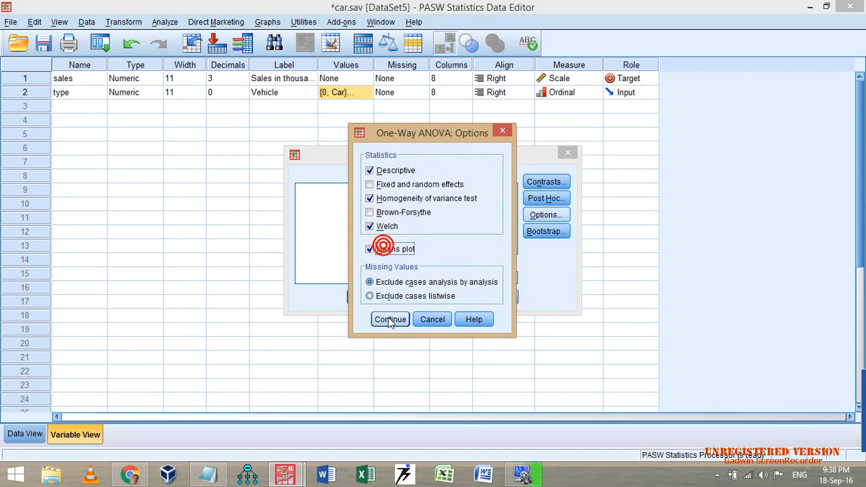
{"action": "left_click", "coordinate": [390, 319]}
{"action": "left_click", "coordinate": [358, 297]}
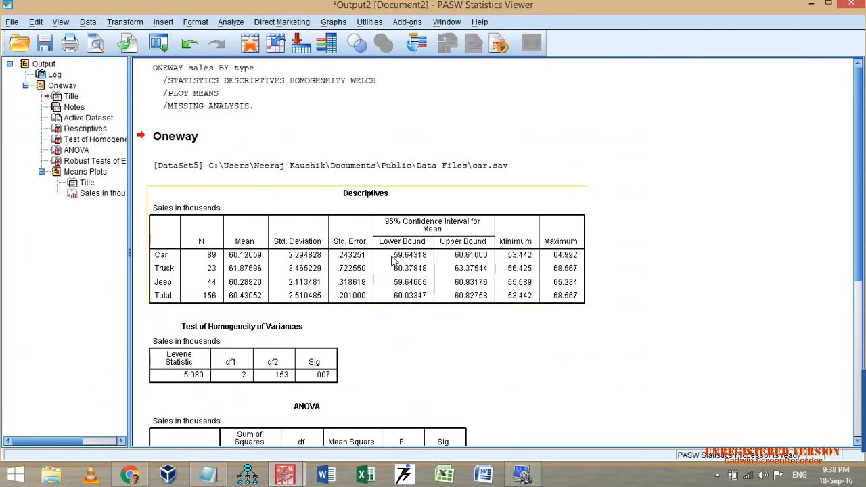
Step: Examine the Descriptives, Levene test, ANOVA and Welch tables and the means plot in the output
{"action": "scroll", "coordinate": [305, 257], "scroll_direction": "down", "scroll_amount": 3}
{"action": "left_click", "coordinate": [286, 158]}
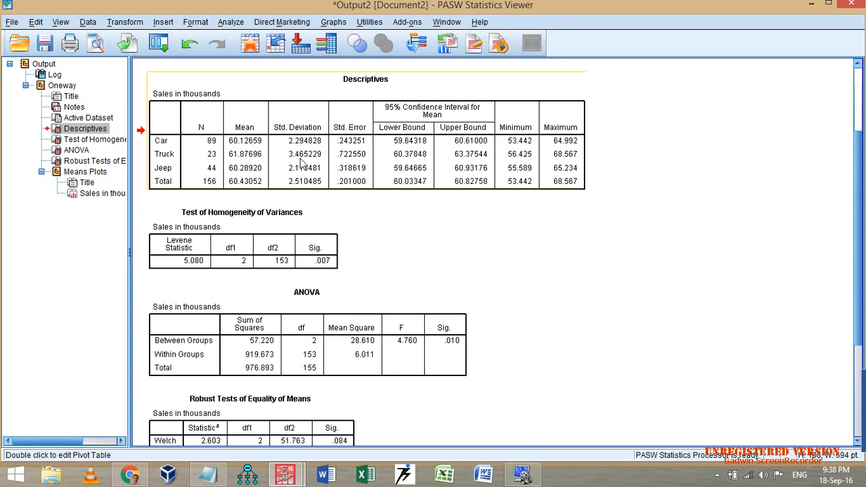
{"action": "left_click", "coordinate": [328, 21]}
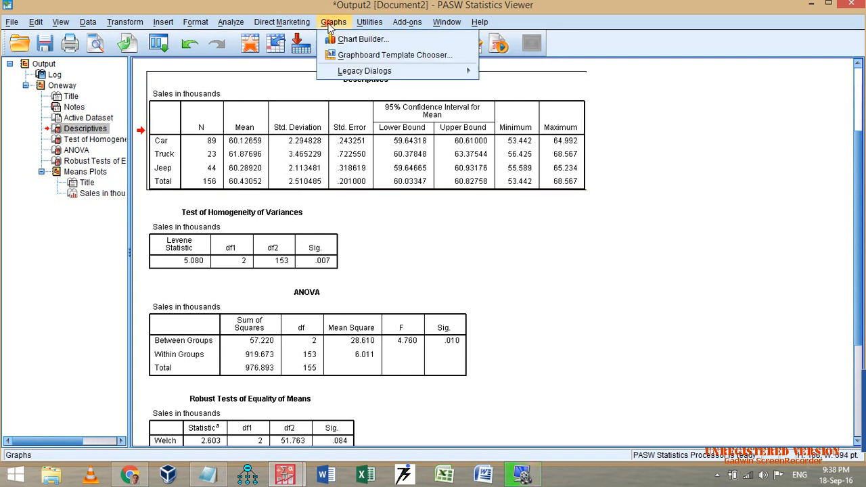
{"action": "mouse_move", "coordinate": [374, 73]}
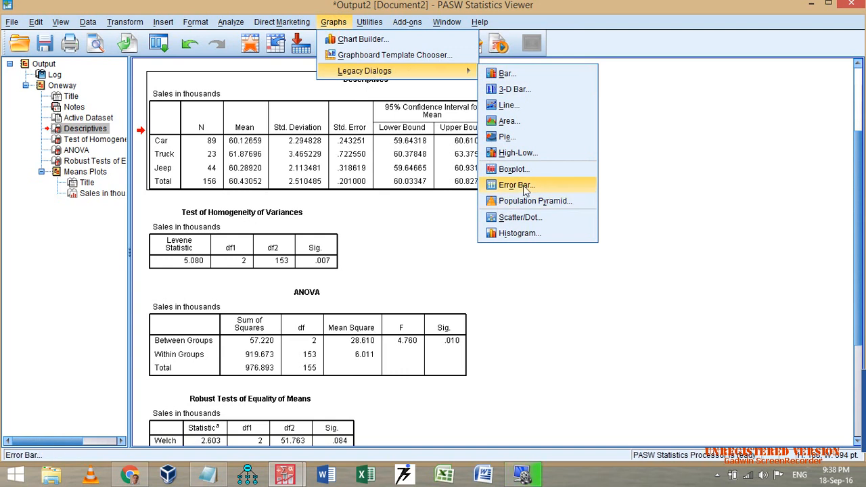
{"action": "left_click", "coordinate": [418, 238]}
{"action": "left_click", "coordinate": [418, 238]}
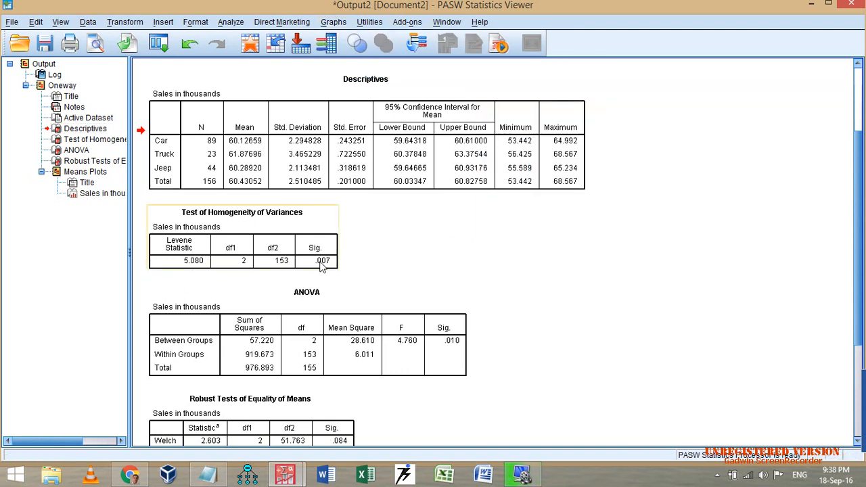
{"action": "scroll", "coordinate": [328, 266], "scroll_direction": "down", "scroll_amount": 5}
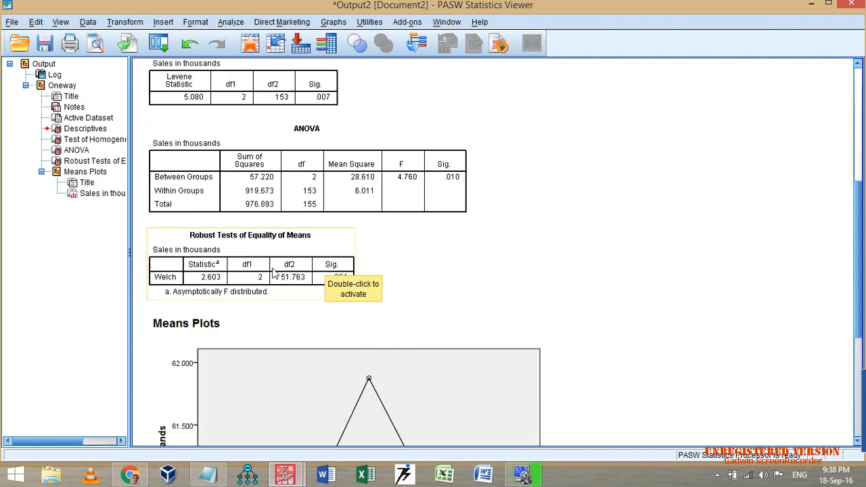
{"action": "left_click", "coordinate": [272, 268]}
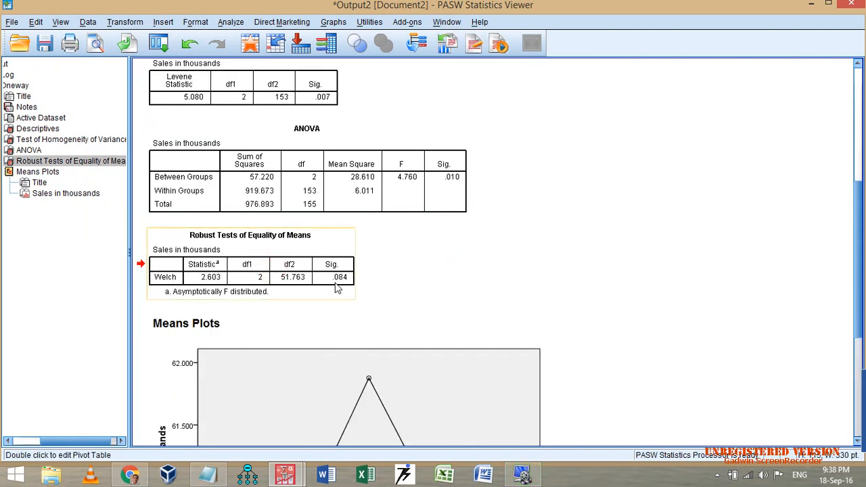
{"action": "scroll", "coordinate": [344, 287], "scroll_direction": "down", "scroll_amount": 2}
{"action": "scroll", "coordinate": [344, 222], "scroll_direction": "down", "scroll_amount": 6}
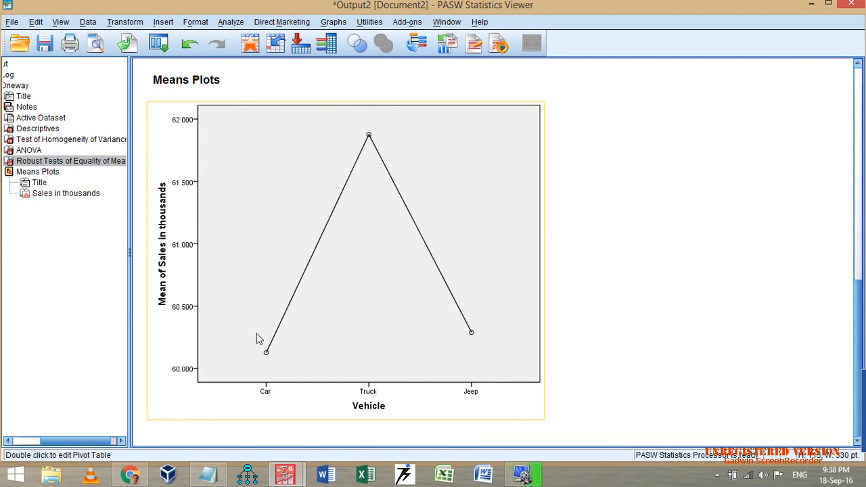
{"action": "scroll", "coordinate": [371, 196], "scroll_direction": "up", "scroll_amount": 2}
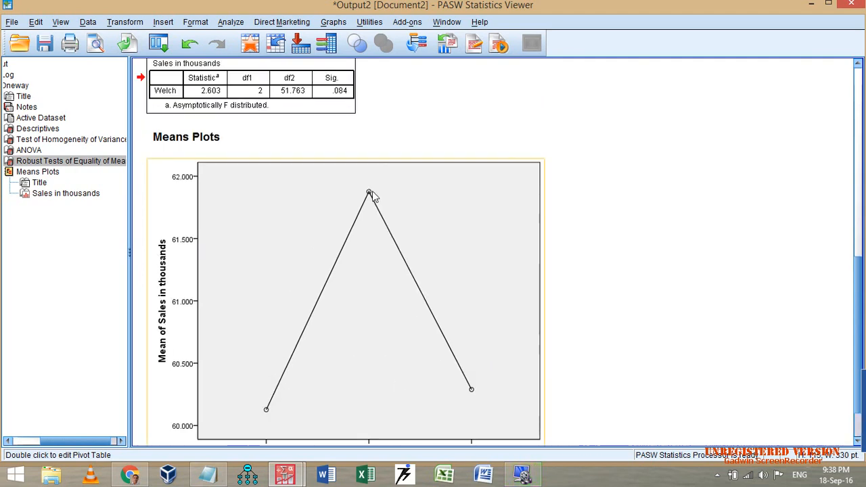
Step: Collapse the Oneway results in the output outline and delete the Log entry
{"action": "left_click", "coordinate": [24, 444]}
{"action": "left_click", "coordinate": [82, 441]}
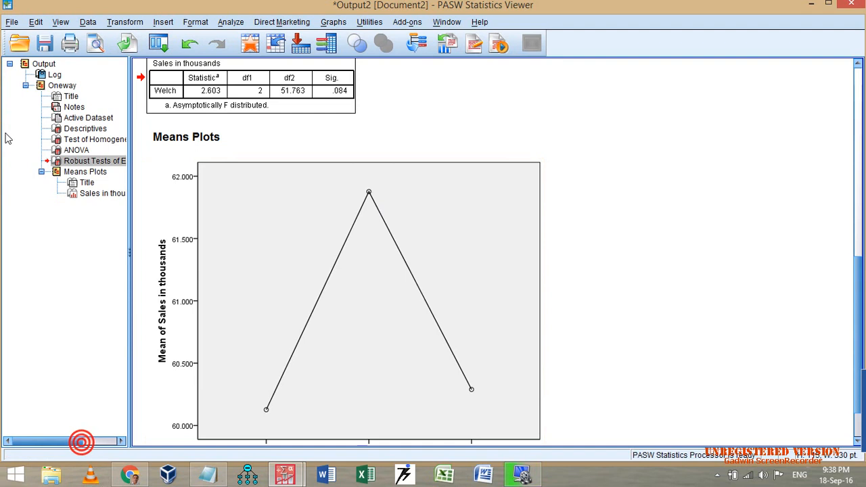
{"action": "left_click", "coordinate": [25, 85]}
{"action": "left_click", "coordinate": [54, 75]}
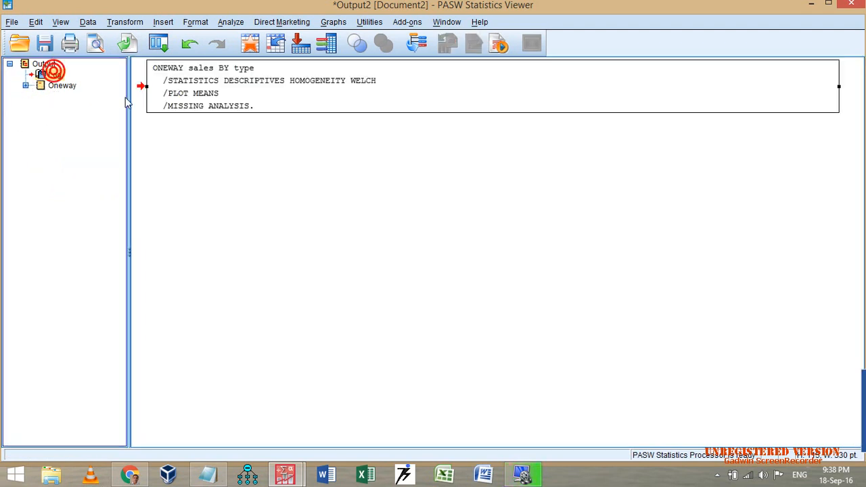
{"action": "key", "text": "Delete"}
Step: Reopen the One-Way ANOVA dialog and recheck the type variable's value labels in the Data Editor
{"action": "left_click", "coordinate": [158, 43]}
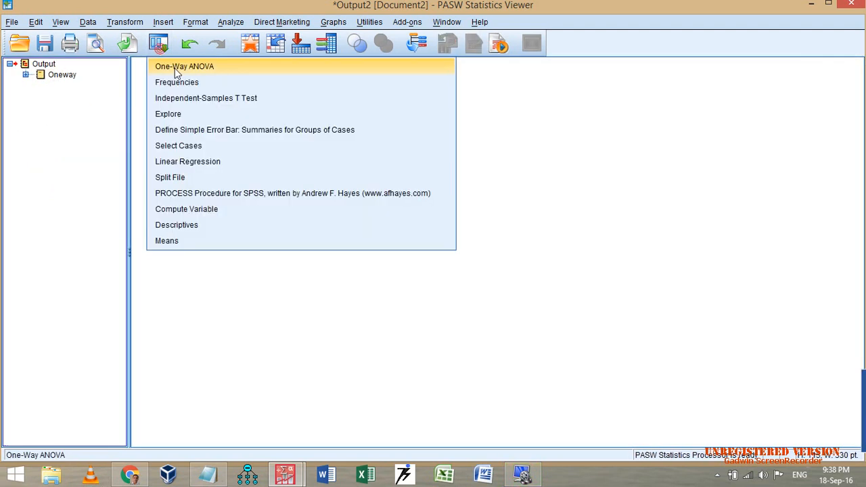
{"action": "left_click", "coordinate": [174, 66]}
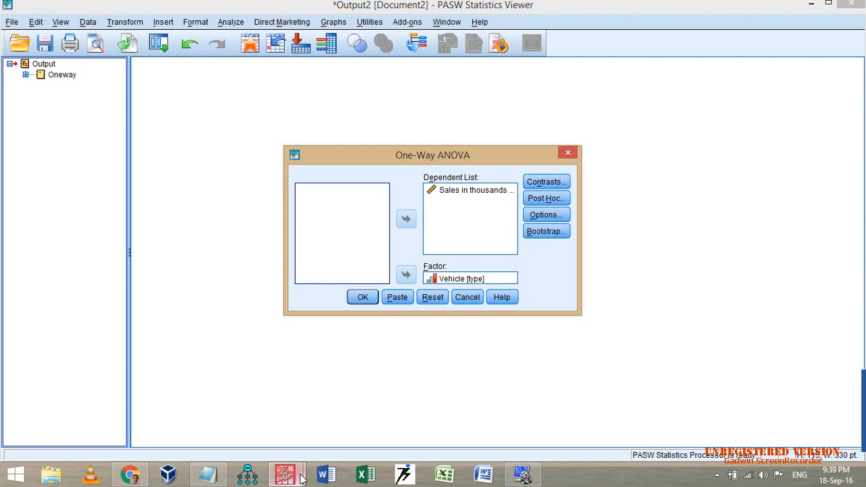
{"action": "mouse_move", "coordinate": [301, 478]}
{"action": "left_click", "coordinate": [323, 408]}
{"action": "left_click", "coordinate": [370, 97]}
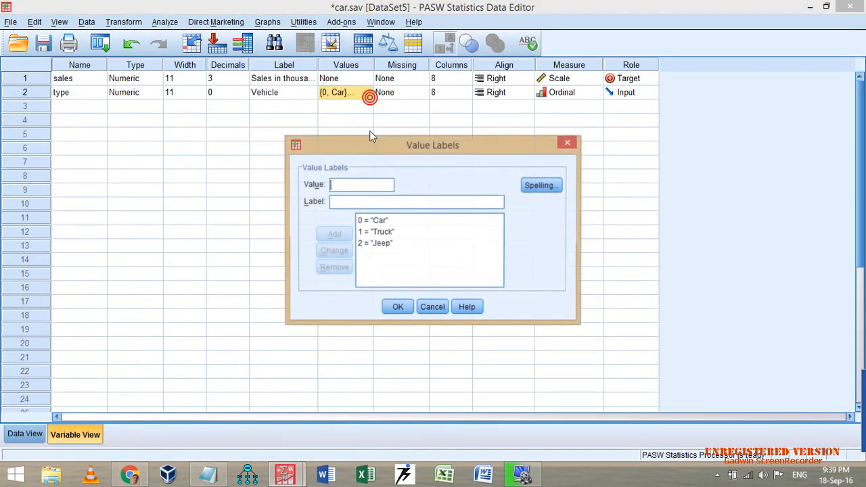
{"action": "left_click", "coordinate": [437, 308]}
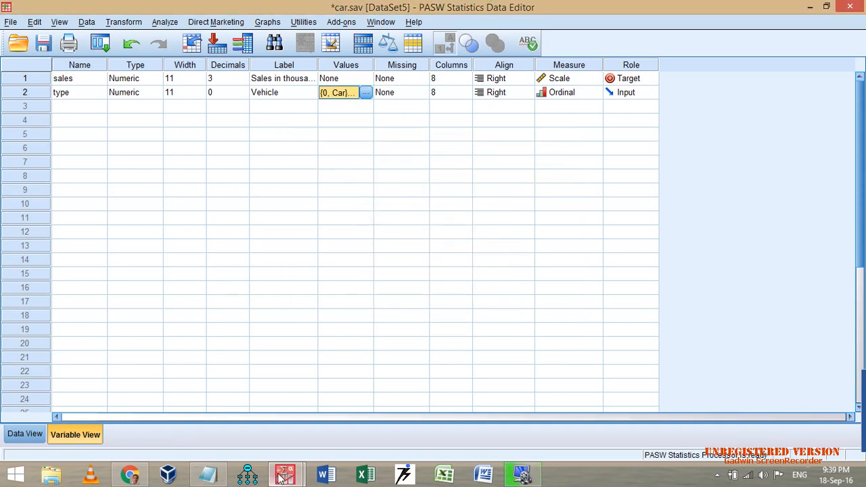
Step: Reopen the One-Way ANOVA dialog and turn off Means plot, Welch and Descriptive in its options
{"action": "mouse_move", "coordinate": [284, 476]}
{"action": "left_click", "coordinate": [354, 406]}
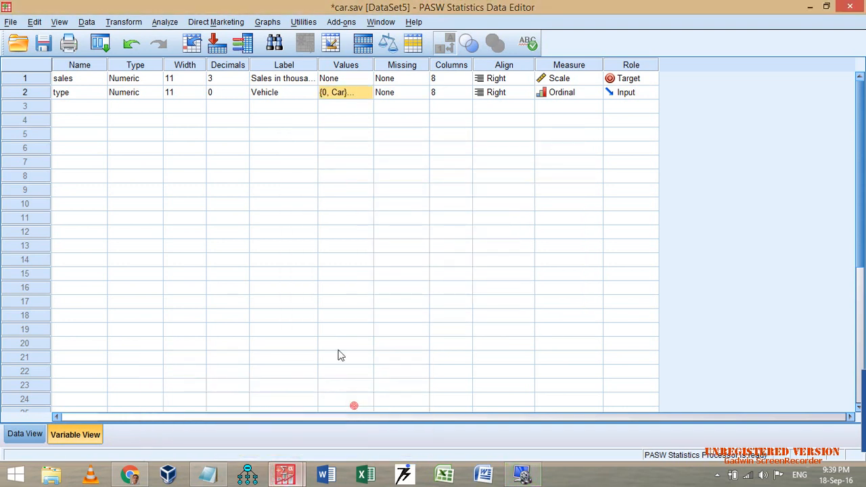
{"action": "left_click", "coordinate": [100, 44]}
{"action": "left_click", "coordinate": [163, 69]}
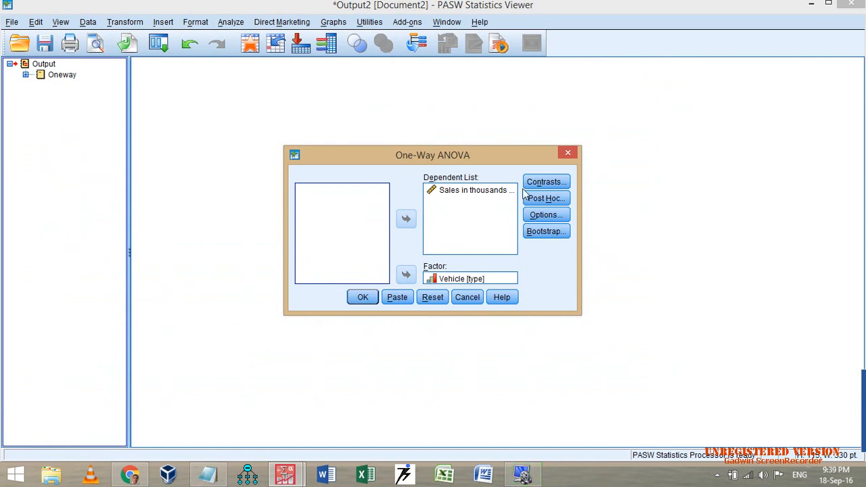
{"action": "left_click", "coordinate": [546, 215]}
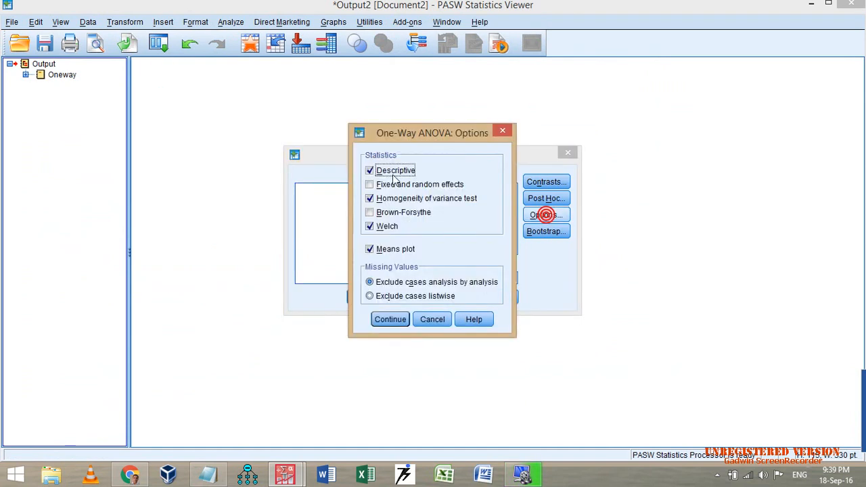
{"action": "left_click", "coordinate": [390, 251]}
{"action": "left_click", "coordinate": [387, 228]}
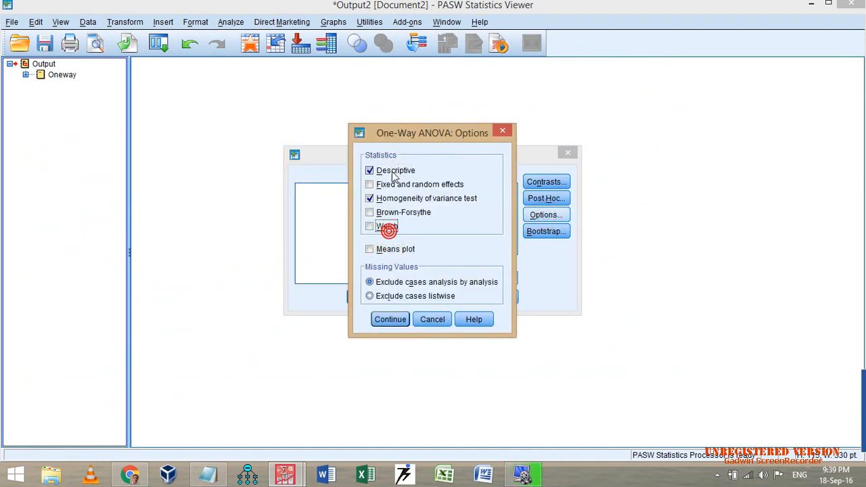
{"action": "left_click", "coordinate": [389, 170]}
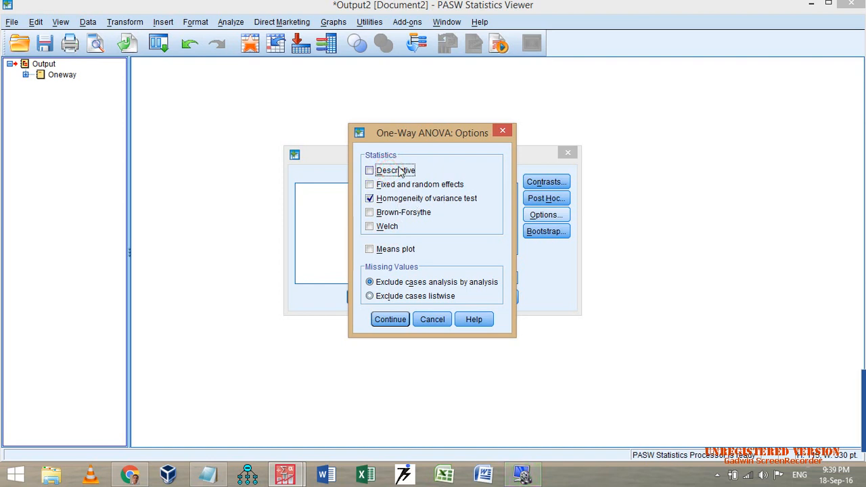
{"action": "left_click", "coordinate": [392, 320]}
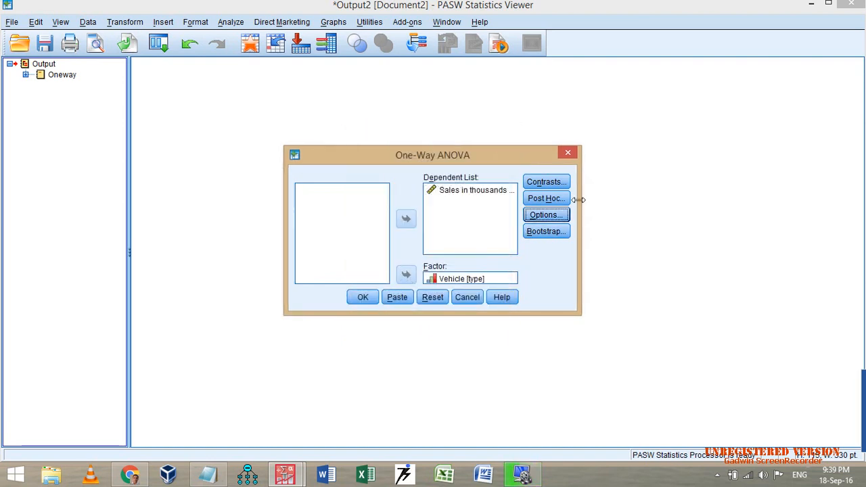
Step: Open the contrast settings, switch to Chrome and read the "Contrast in ANOVA" Google Groups post on coding contrast coefficients
{"action": "left_click", "coordinate": [549, 182]}
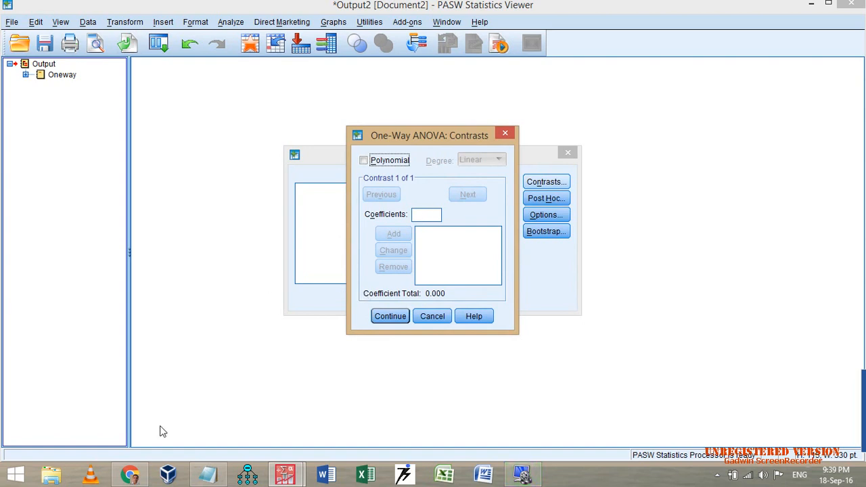
{"action": "left_click", "coordinate": [130, 475]}
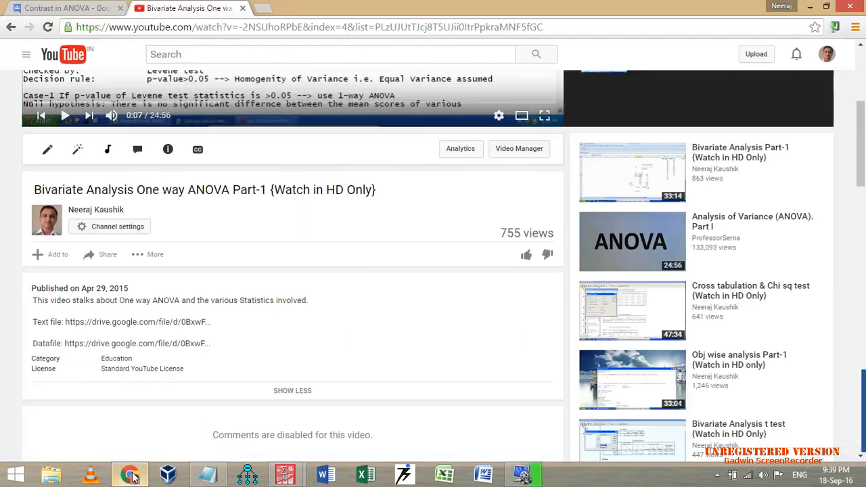
{"action": "left_click", "coordinate": [107, 7]}
{"action": "scroll", "coordinate": [389, 198], "scroll_direction": "up", "scroll_amount": 5}
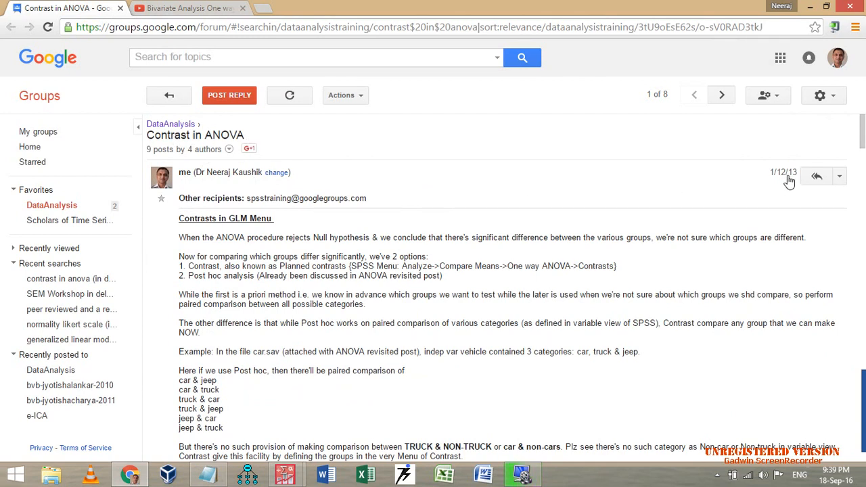
{"action": "mouse_move", "coordinate": [793, 179]}
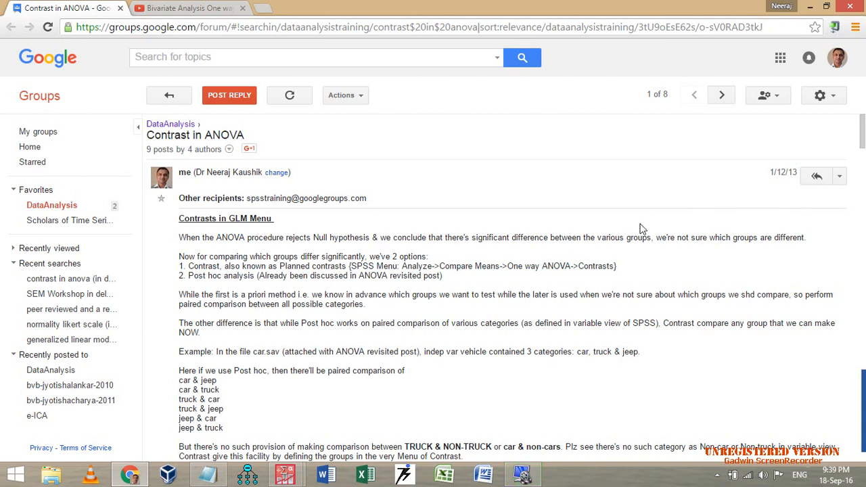
{"action": "scroll", "coordinate": [273, 264], "scroll_direction": "down", "scroll_amount": 2}
{"action": "scroll", "coordinate": [273, 264], "scroll_direction": "down", "scroll_amount": 5}
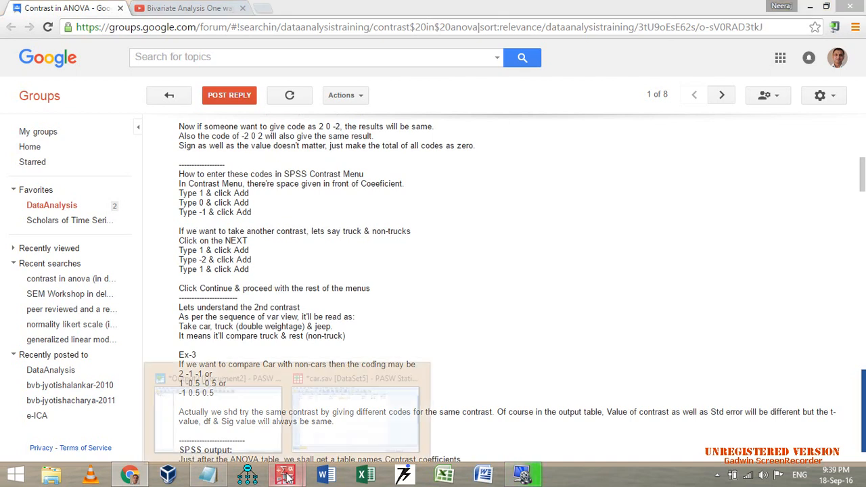
Step: Return to PASW Statistics, cancel the contrast settings and review the type variable's value labels in the Data Editor
{"action": "mouse_move", "coordinate": [285, 476]}
{"action": "left_click", "coordinate": [358, 393]}
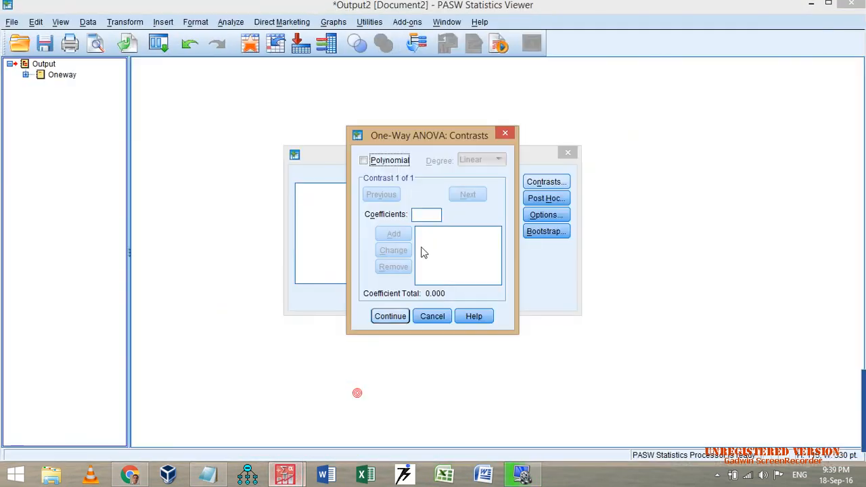
{"action": "left_click", "coordinate": [436, 316]}
{"action": "mouse_move", "coordinate": [294, 476]}
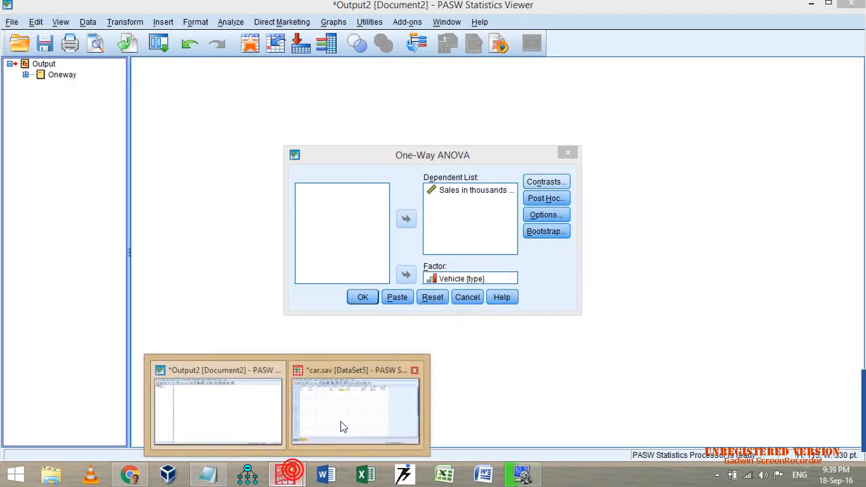
{"action": "left_click", "coordinate": [340, 427]}
{"action": "left_click", "coordinate": [365, 93]}
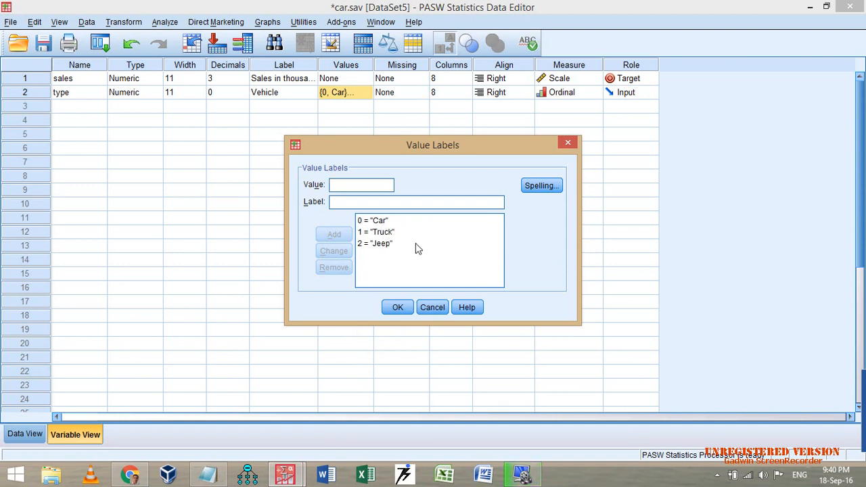
{"action": "left_click", "coordinate": [432, 307]}
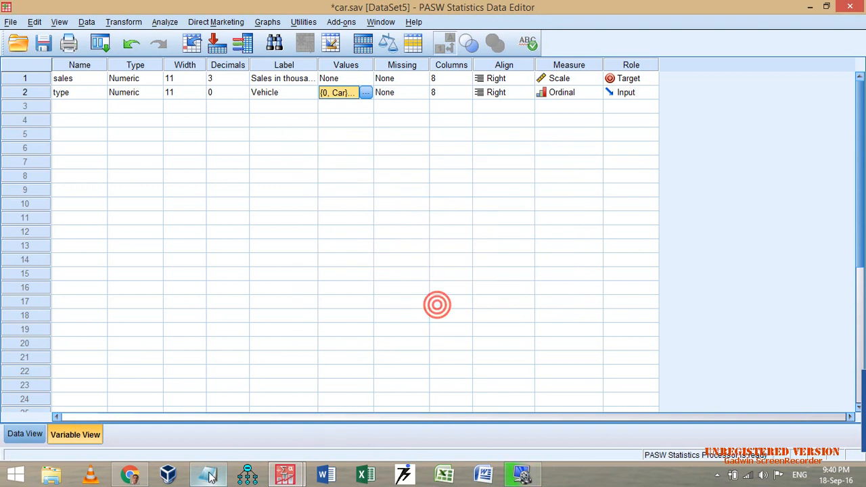
Step: Recall the One-Way ANOVA dialog and open its contrast settings
{"action": "mouse_move", "coordinate": [288, 474]}
{"action": "left_click", "coordinate": [326, 417]}
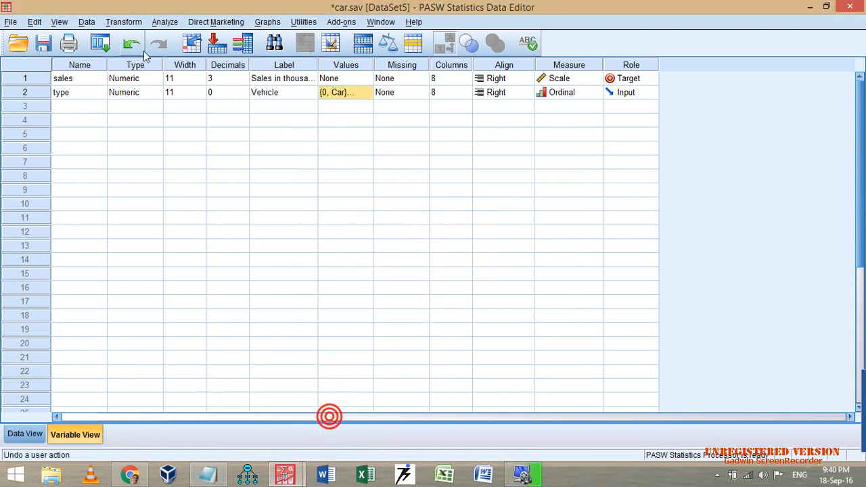
{"action": "left_click", "coordinate": [100, 44]}
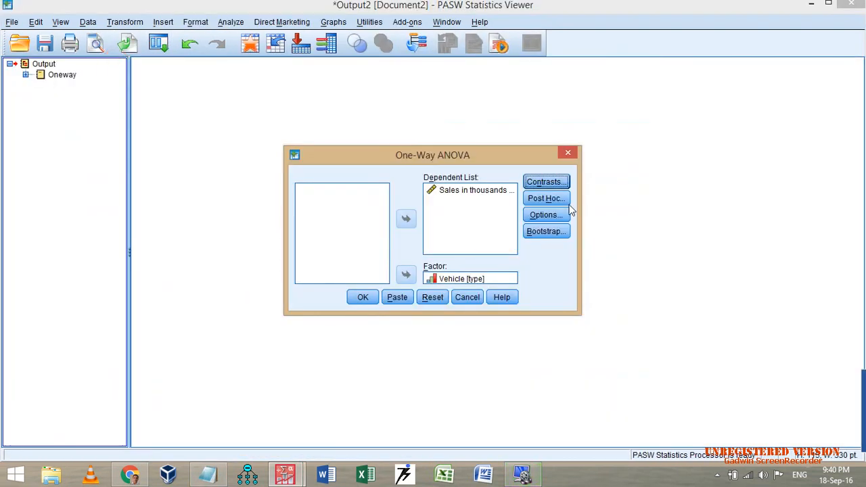
{"action": "left_click", "coordinate": [550, 183]}
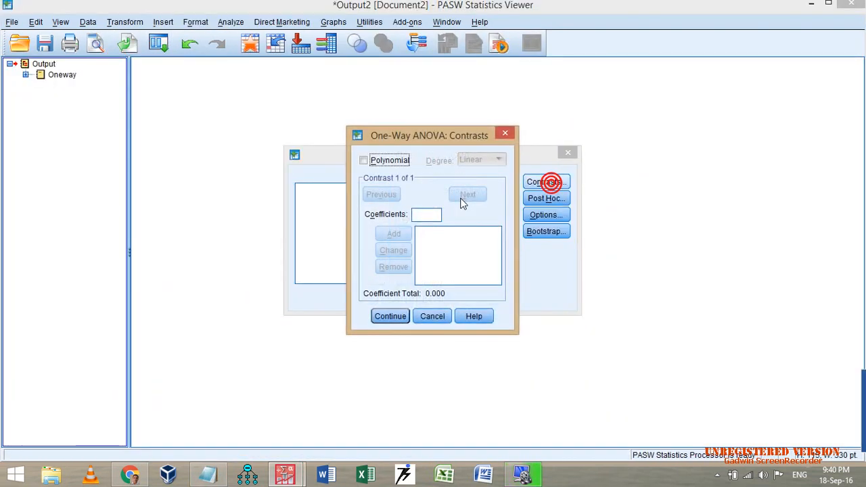
Step: Add the contrast coefficients 1, -1 and 0 to compare cars with trucks
{"action": "left_click", "coordinate": [427, 215]}
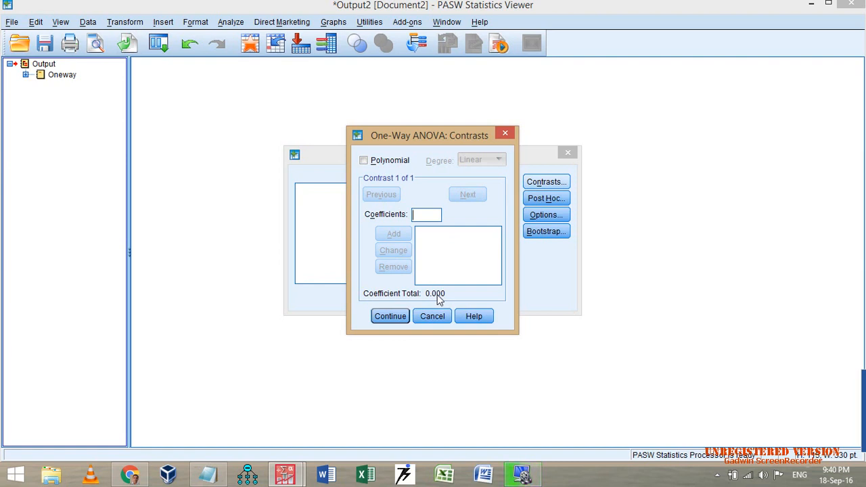
{"action": "type", "text": "1"}
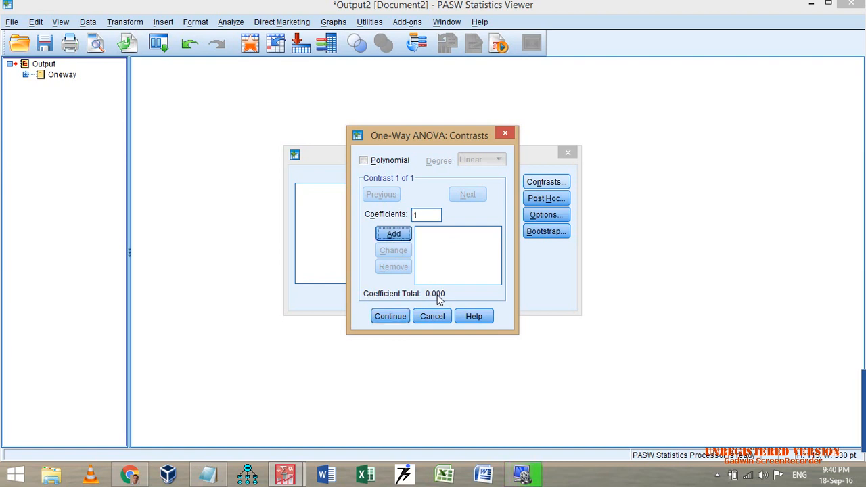
{"action": "key", "text": "Return"}
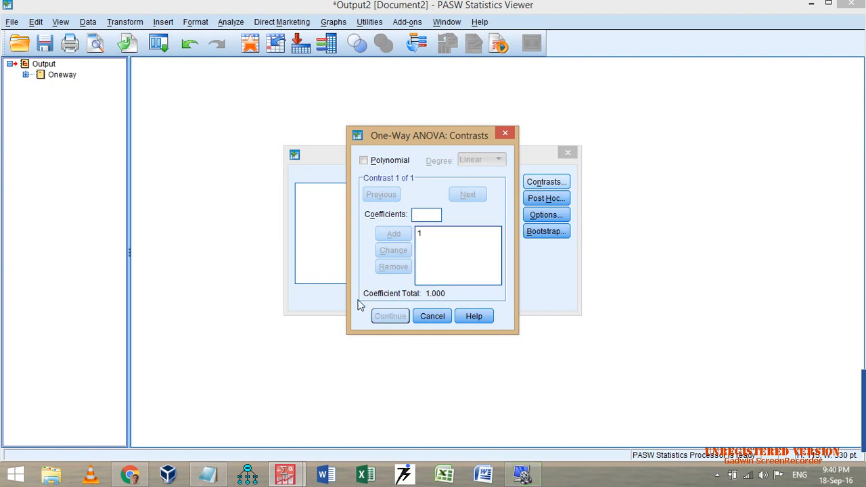
{"action": "type", "text": "-1"}
{"action": "left_click", "coordinate": [401, 233]}
{"action": "type", "text": "0"}
{"action": "left_click", "coordinate": [400, 233]}
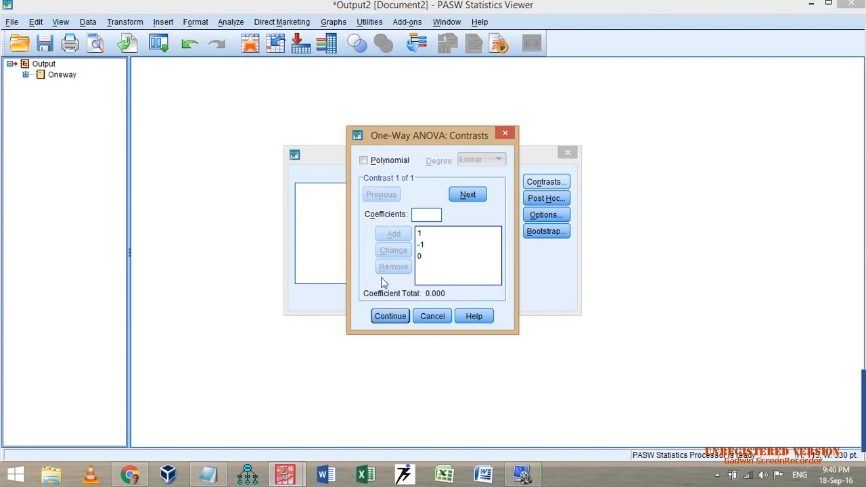
{"action": "left_click", "coordinate": [285, 476]}
{"action": "left_click", "coordinate": [335, 420]}
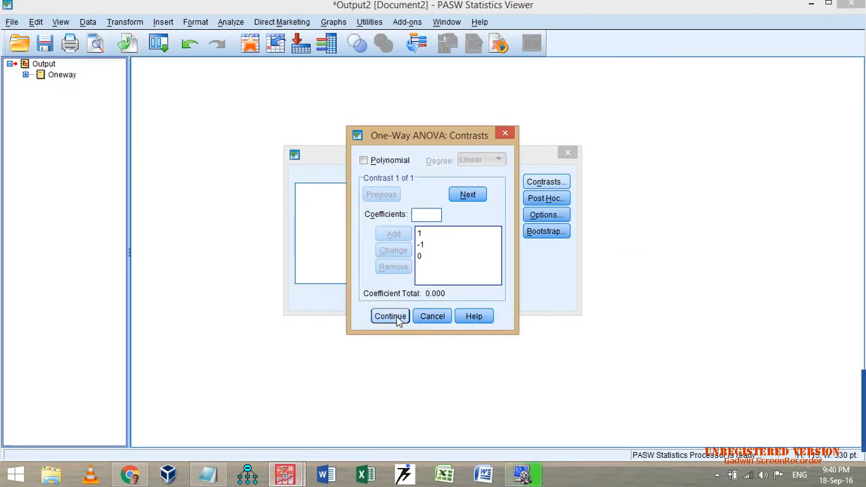
Step: Remove the coefficients 0, -1 and 1 from the first contrast
{"action": "left_click", "coordinate": [421, 256]}
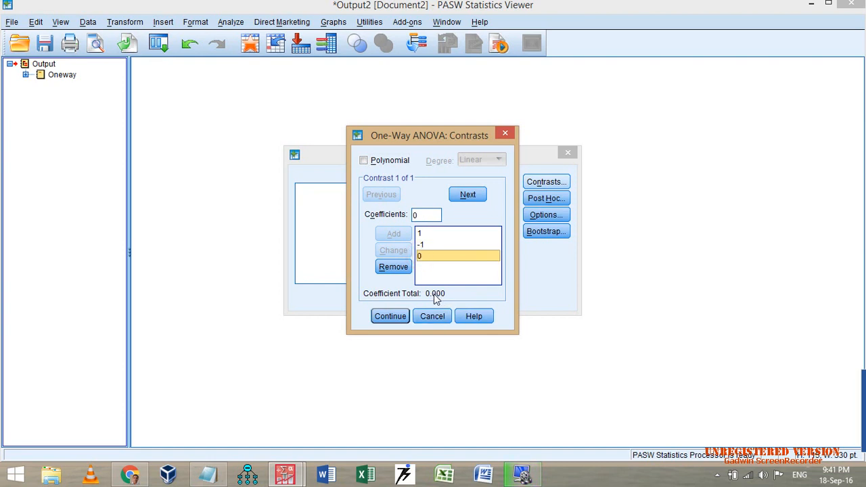
{"action": "left_click", "coordinate": [393, 266]}
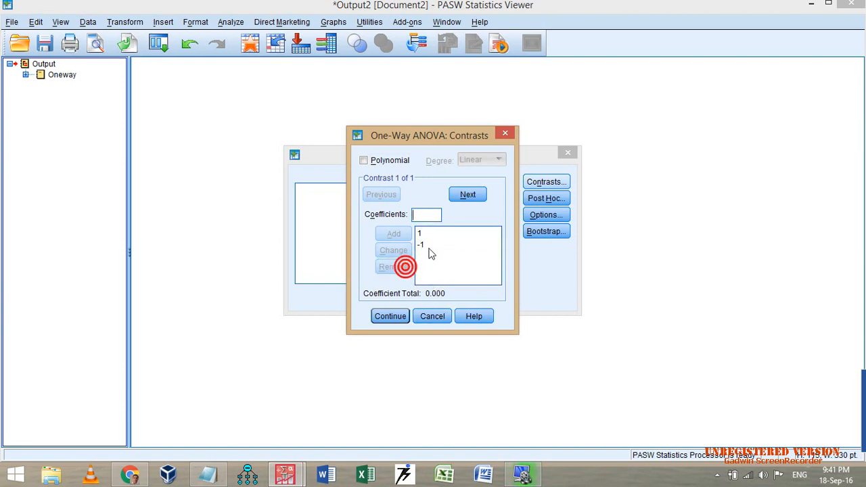
{"action": "left_click", "coordinate": [423, 246]}
{"action": "left_click", "coordinate": [398, 267]}
{"action": "left_click", "coordinate": [419, 236]}
{"action": "left_click", "coordinate": [395, 268]}
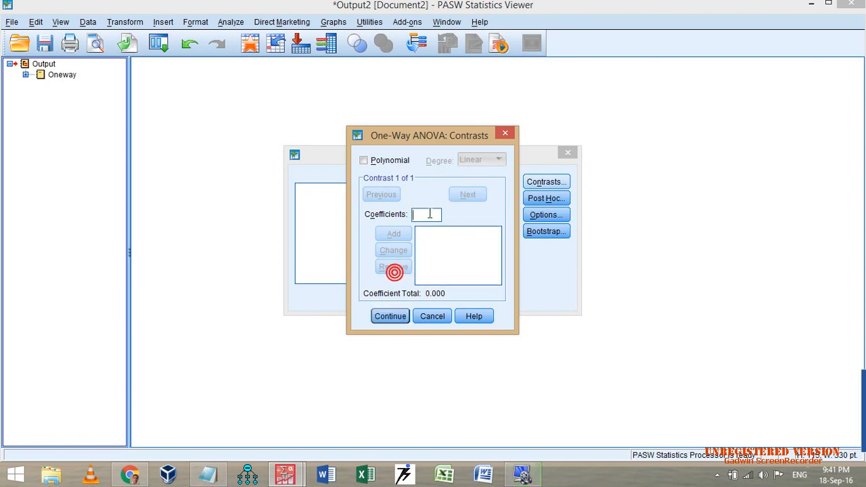
Step: Add the coefficients 1, -2 and 1 to the first contrast to compare trucks with non-trucks
{"action": "left_click", "coordinate": [425, 217]}
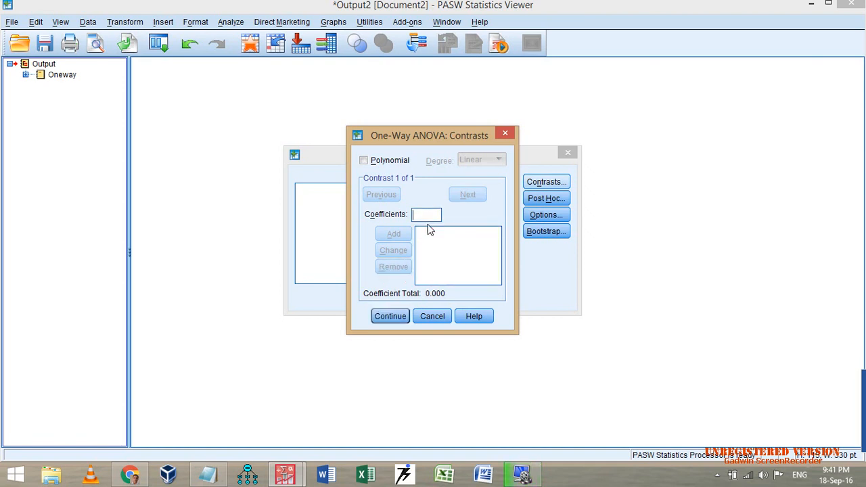
{"action": "type", "text": "1"}
{"action": "key", "text": "Return"}
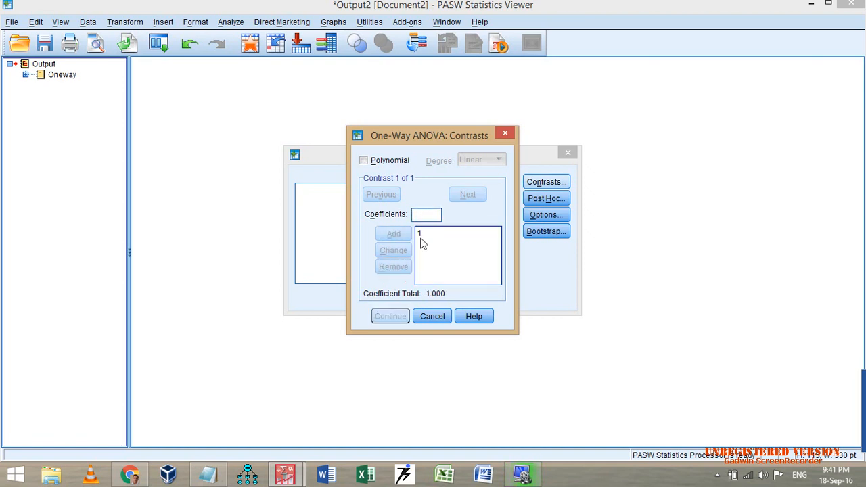
{"action": "left_click", "coordinate": [420, 214]}
{"action": "type", "text": "-2"}
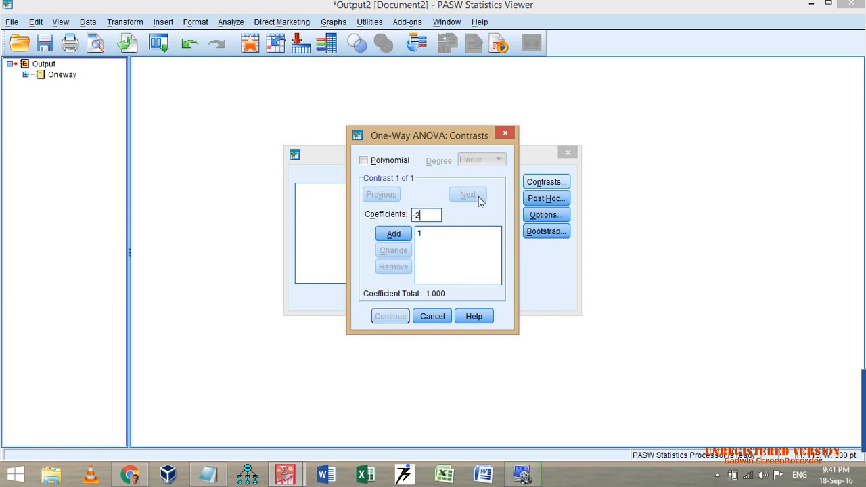
{"action": "left_click", "coordinate": [398, 234]}
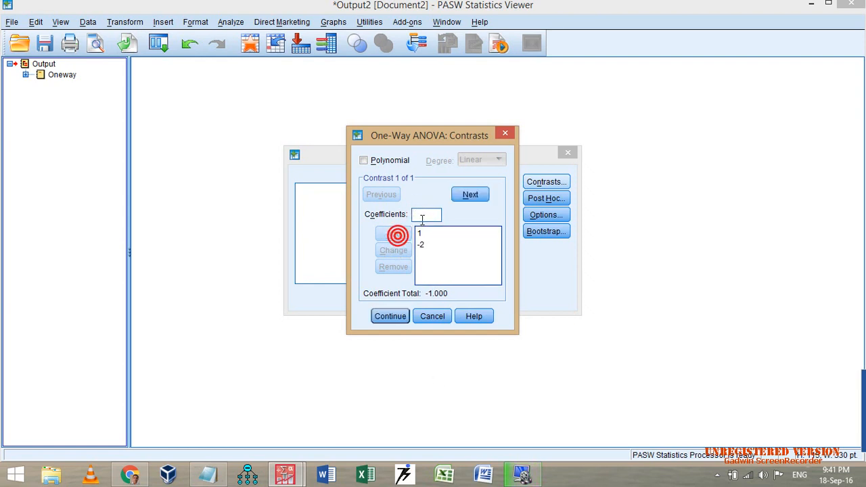
{"action": "left_click", "coordinate": [421, 216]}
{"action": "type", "text": "1"}
{"action": "left_click", "coordinate": [400, 230]}
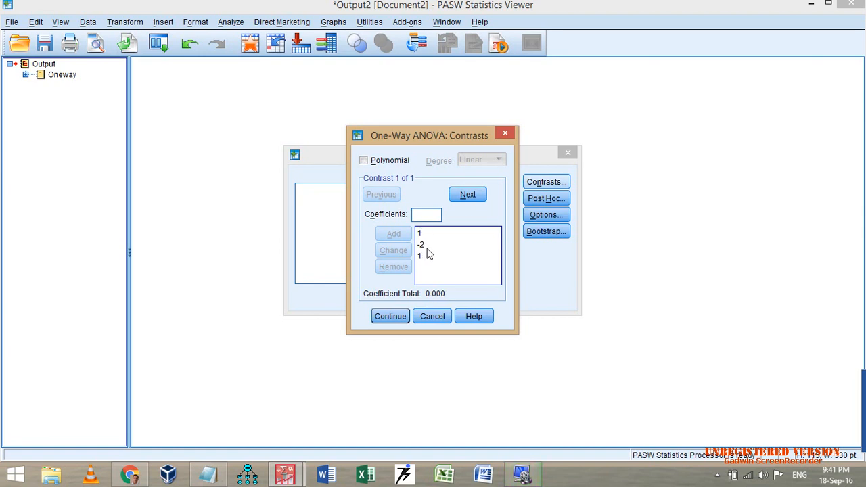
Step: Accept the truck versus non-truck contrast and run the one-way ANOVA
{"action": "left_click", "coordinate": [421, 260]}
{"action": "left_click", "coordinate": [420, 233]}
{"action": "left_click", "coordinate": [390, 316]}
{"action": "left_click", "coordinate": [371, 299]}
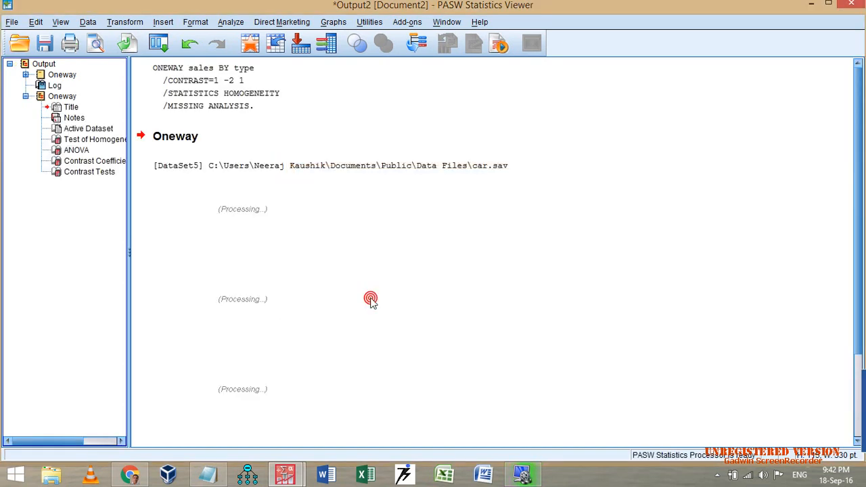
Step: Examine the homogeneity of variances, ANOVA and contrast coefficient tables for the truck versus non-truck contrast
{"action": "left_click", "coordinate": [243, 241]}
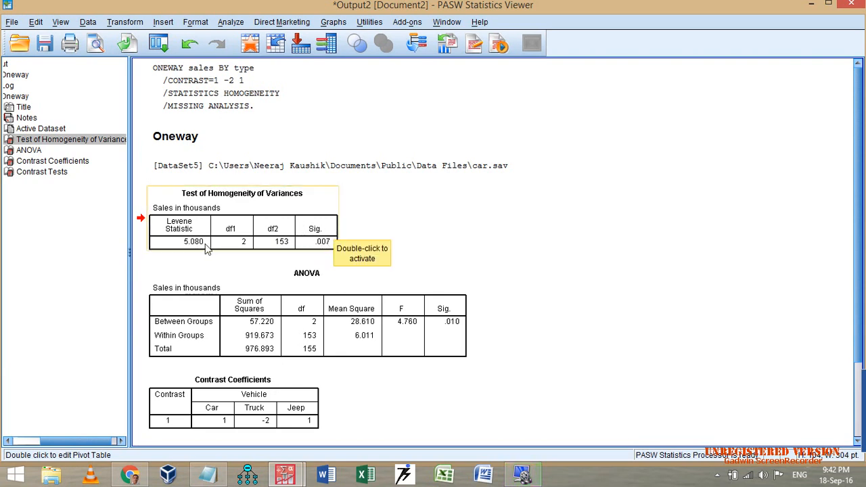
{"action": "scroll", "coordinate": [410, 255], "scroll_direction": "down", "scroll_amount": 3}
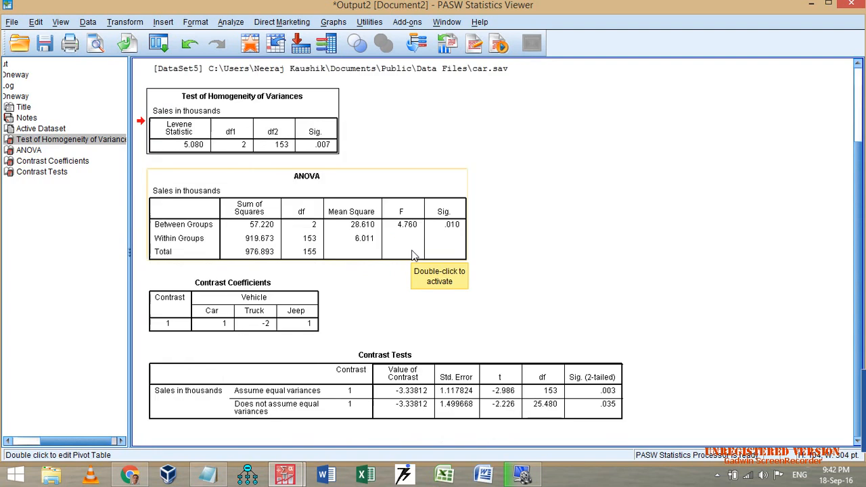
{"action": "left_click", "coordinate": [355, 232]}
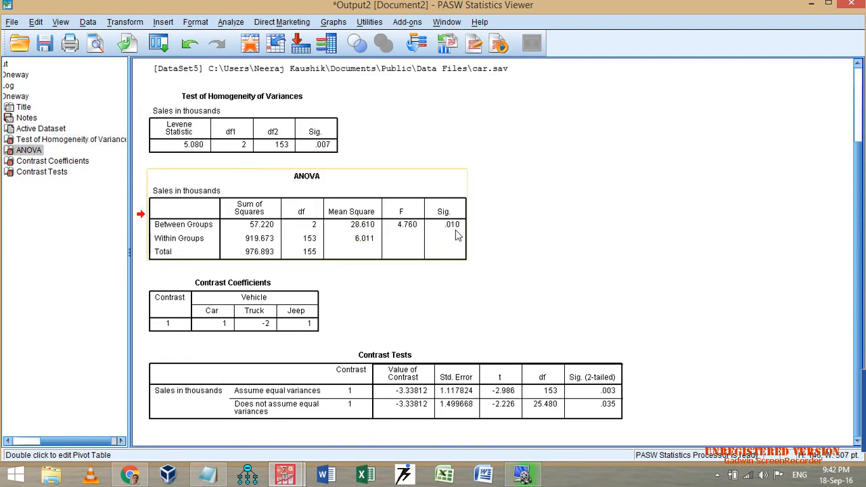
{"action": "left_click", "coordinate": [255, 308]}
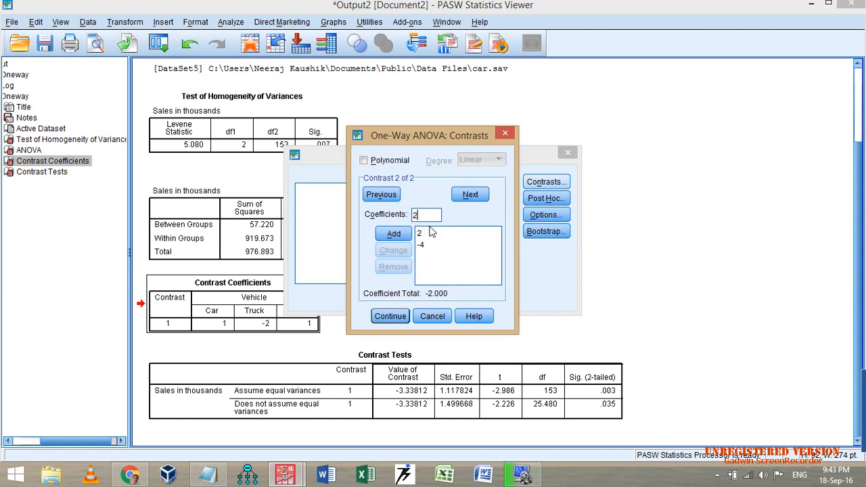
Step: Complete the second contrast as 2, -4, 2 and page through the contrasts to an empty third one
{"action": "type", "text": "2"}
{"action": "key", "text": "Return"}
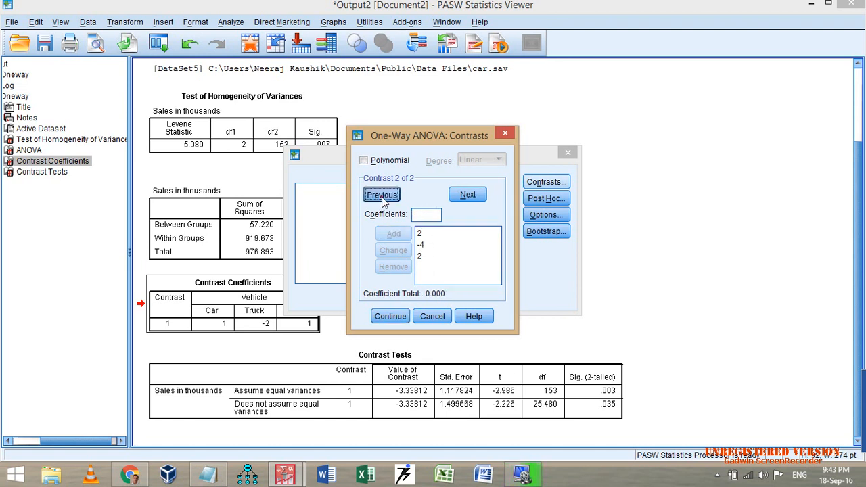
{"action": "left_click", "coordinate": [381, 194]}
{"action": "left_click", "coordinate": [468, 195]}
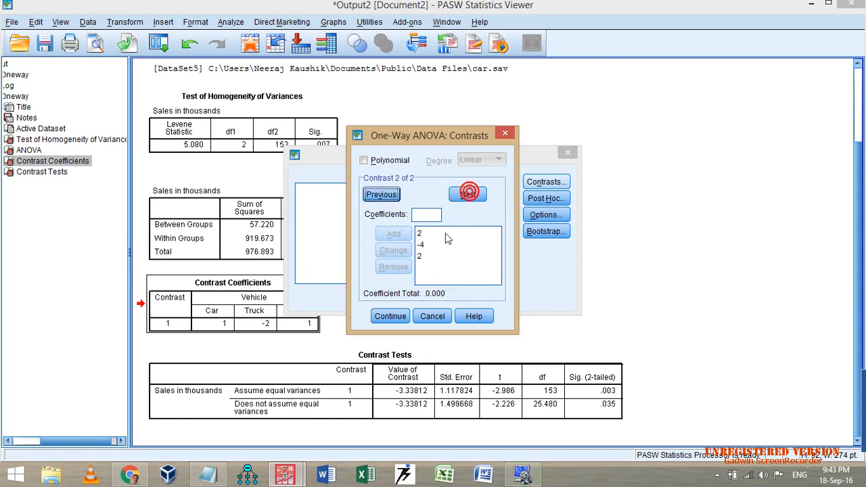
{"action": "left_click", "coordinate": [468, 194]}
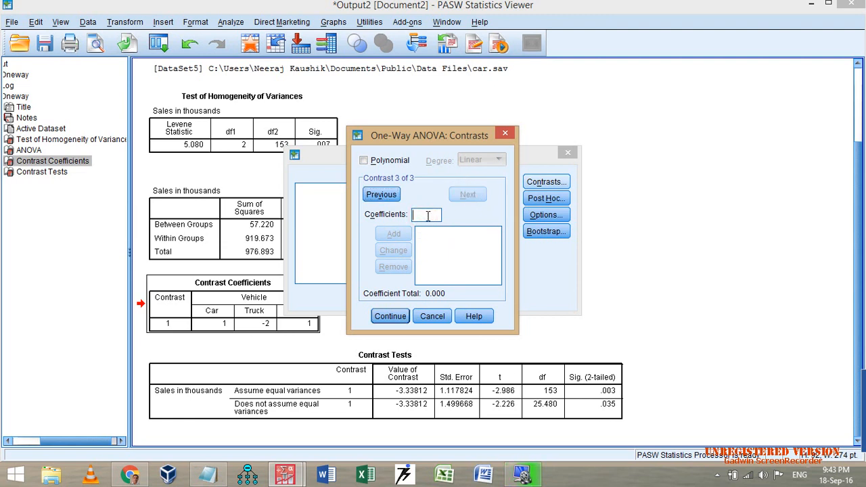
{"action": "left_click", "coordinate": [381, 194]}
{"action": "left_click", "coordinate": [383, 194]}
{"action": "left_click", "coordinate": [468, 197]}
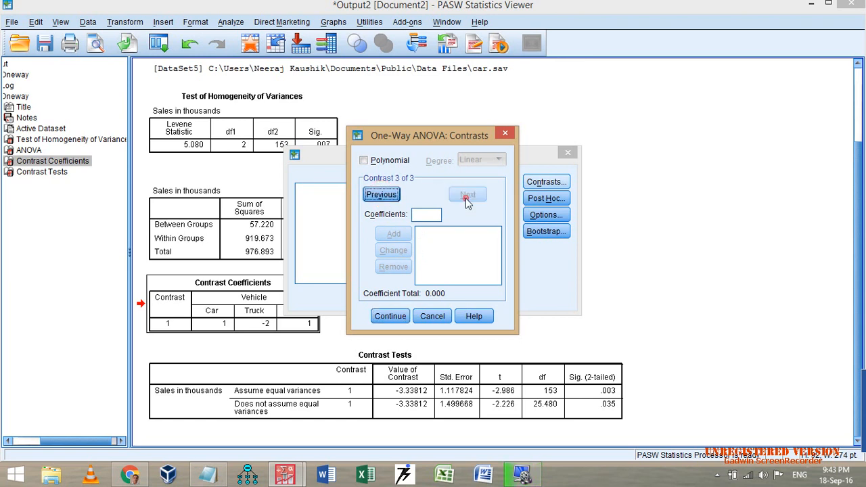
{"action": "left_click", "coordinate": [466, 197]}
Step: Add the coefficients -1, 2 and -1 to the third contrast
{"action": "left_click", "coordinate": [440, 215]}
{"action": "type", "text": "-1"}
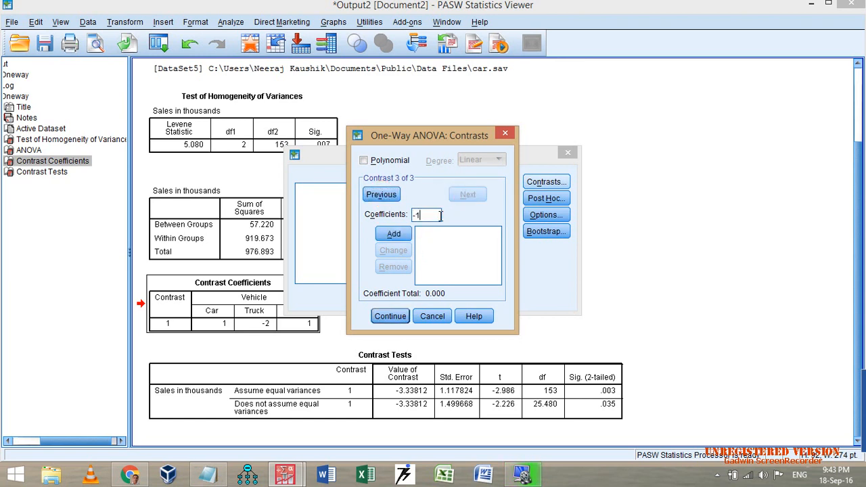
{"action": "left_click", "coordinate": [395, 235]}
{"action": "left_click", "coordinate": [426, 216]}
{"action": "type", "text": "2"}
{"action": "left_click", "coordinate": [394, 234]}
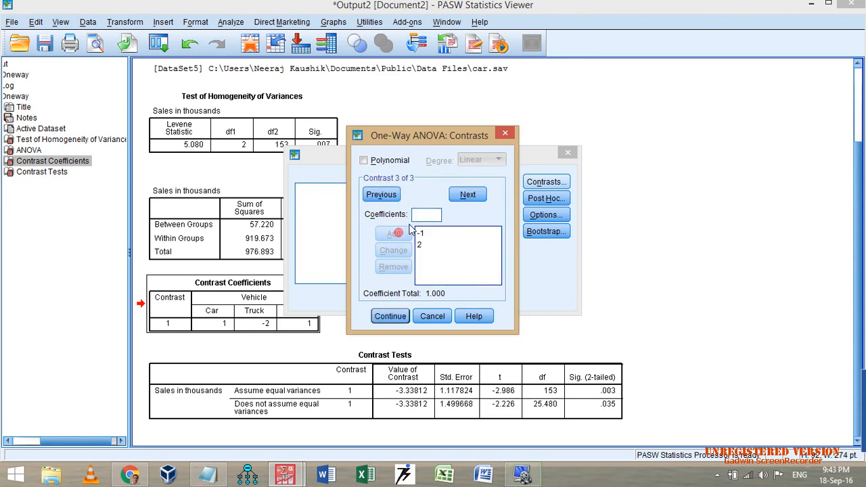
{"action": "left_click", "coordinate": [425, 216]}
{"action": "type", "text": "-1"}
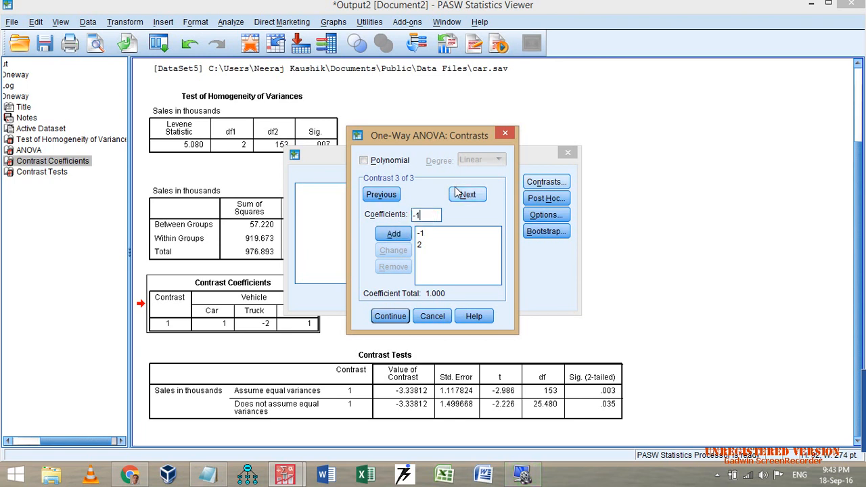
{"action": "left_click", "coordinate": [395, 234]}
Step: Accept the three contrasts, run the one-way ANOVA and select the new contrast coefficients table
{"action": "left_click", "coordinate": [391, 318]}
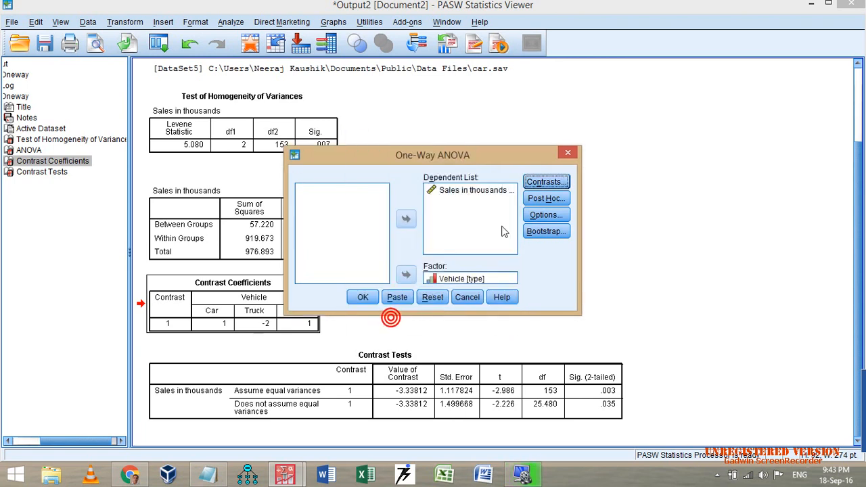
{"action": "left_click", "coordinate": [359, 296]}
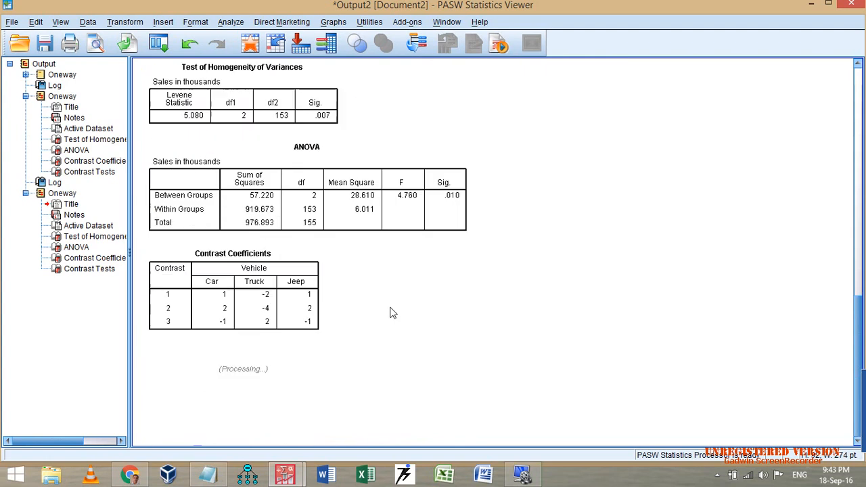
{"action": "left_click", "coordinate": [227, 237]}
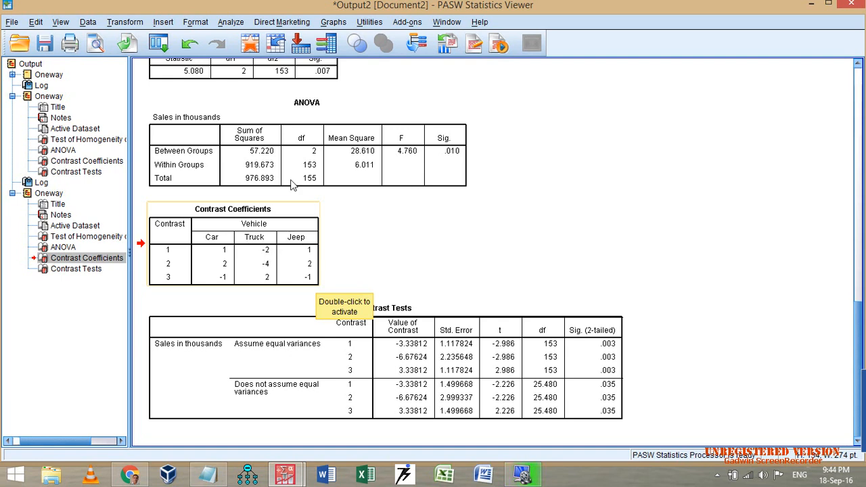
Step: Replace the last coefficient of the third contrast with -2 and rerun the one-way ANOVA
{"action": "left_click", "coordinate": [158, 43]}
{"action": "left_click", "coordinate": [174, 64]}
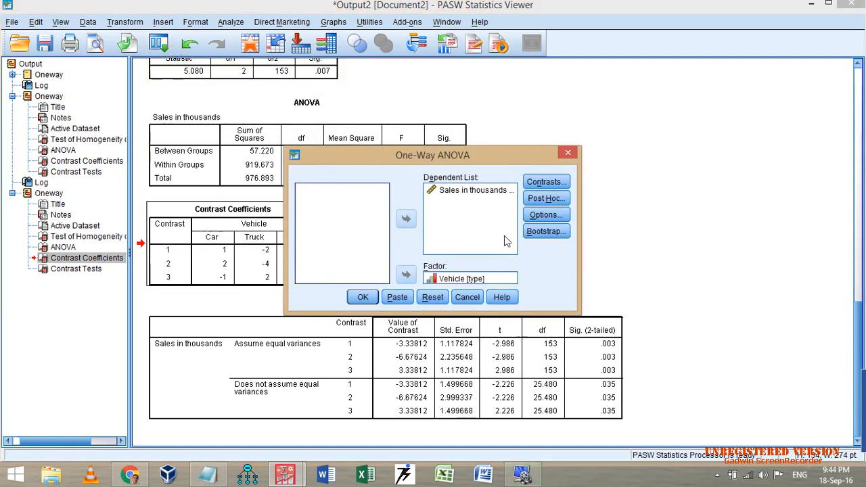
{"action": "left_click", "coordinate": [547, 182]}
{"action": "left_click", "coordinate": [422, 255]}
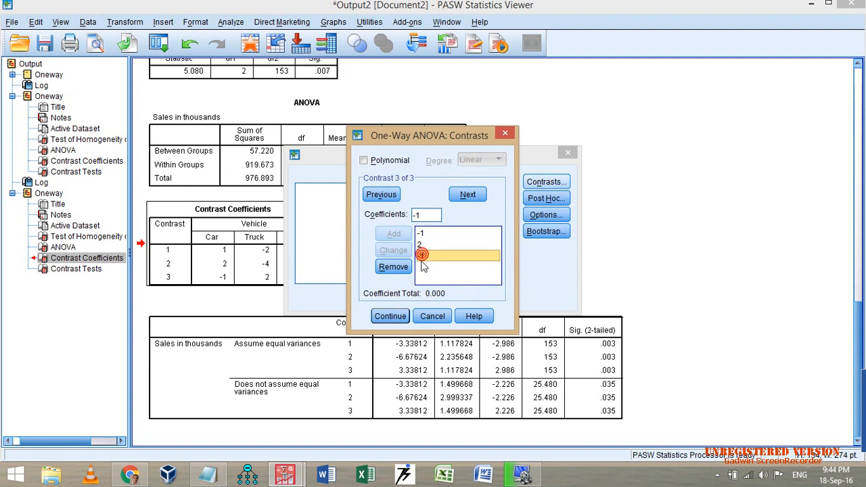
{"action": "left_click", "coordinate": [428, 214]}
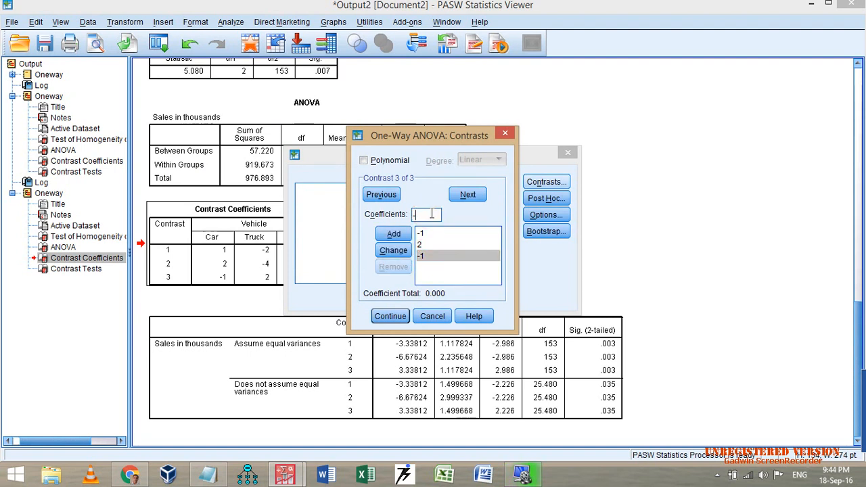
{"action": "type", "text": "-2"}
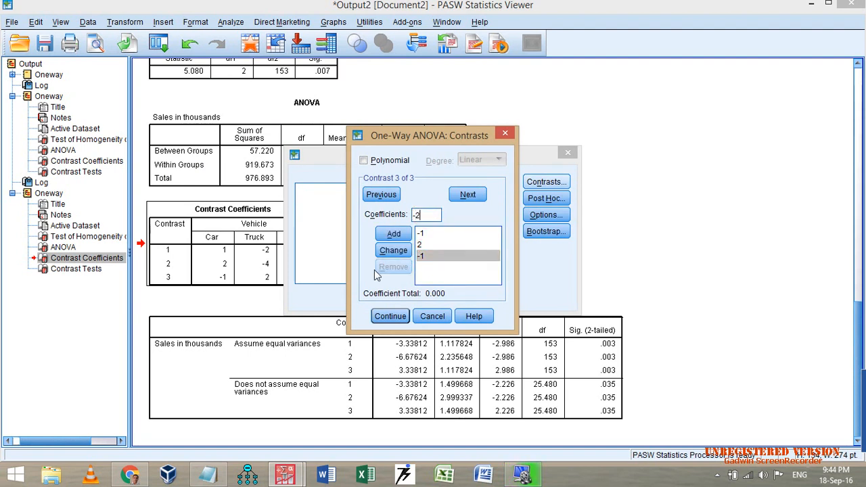
{"action": "left_click", "coordinate": [404, 232]}
{"action": "left_click", "coordinate": [421, 256]}
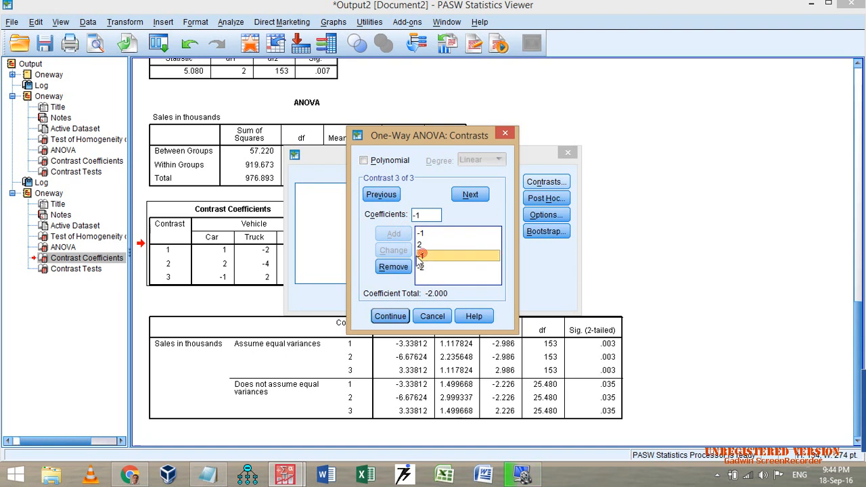
{"action": "left_click", "coordinate": [393, 267]}
{"action": "left_click", "coordinate": [387, 316]}
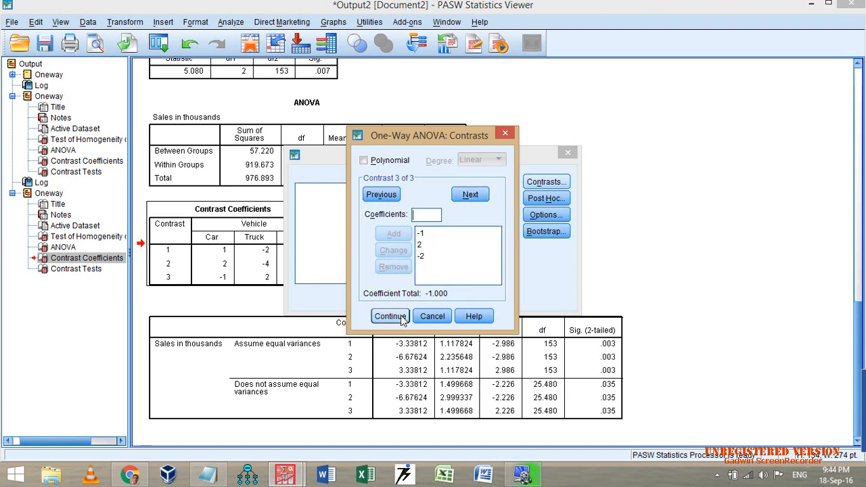
{"action": "left_click", "coordinate": [360, 297]}
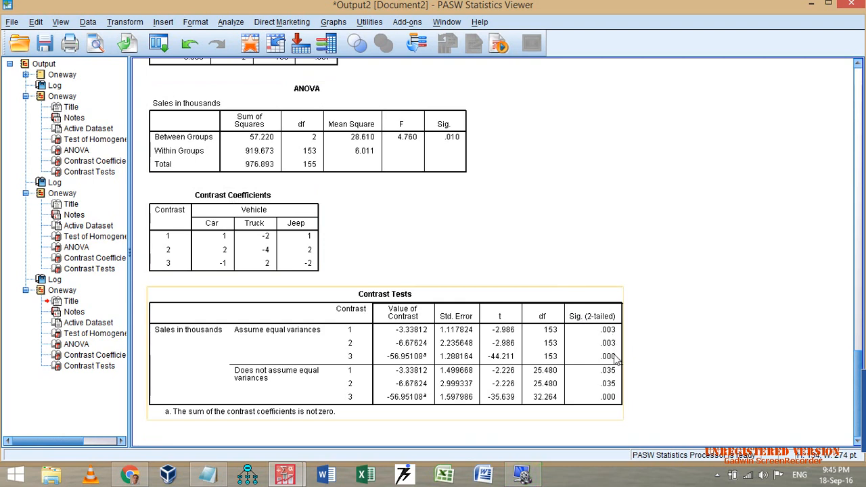
Step: Delete the latest Oneway results and their log entry from the output
{"action": "left_click", "coordinate": [42, 292]}
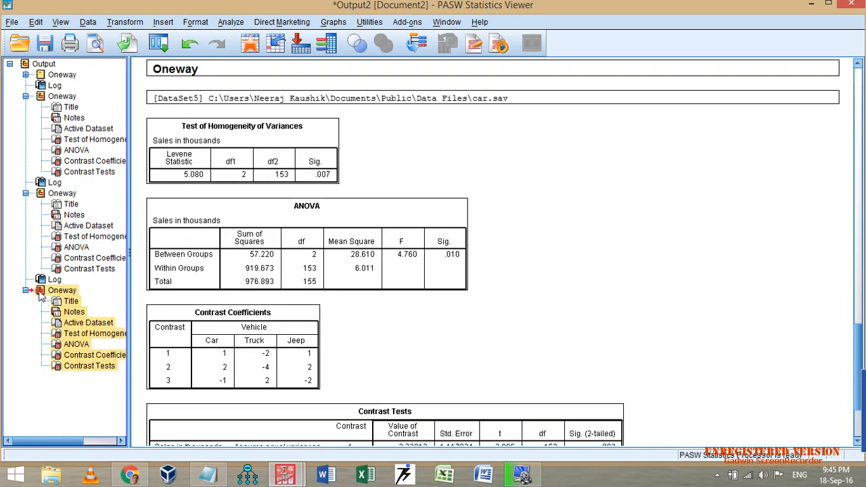
{"action": "key", "text": "Delete"}
{"action": "left_click", "coordinate": [53, 283]}
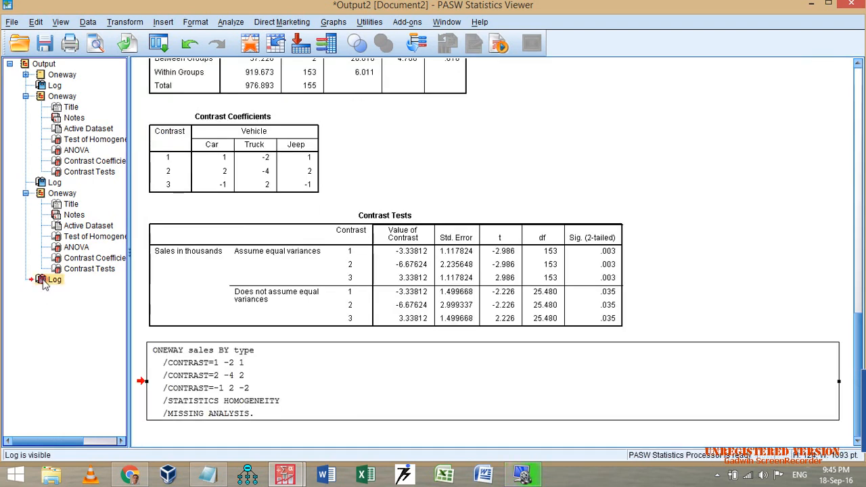
{"action": "key", "text": "Delete"}
{"action": "left_click", "coordinate": [43, 279]}
Step: Switch to Chrome and read the Google Groups post's notes on SPSS output, decision rule and contrasts versus post hoc tests
{"action": "left_click", "coordinate": [129, 474]}
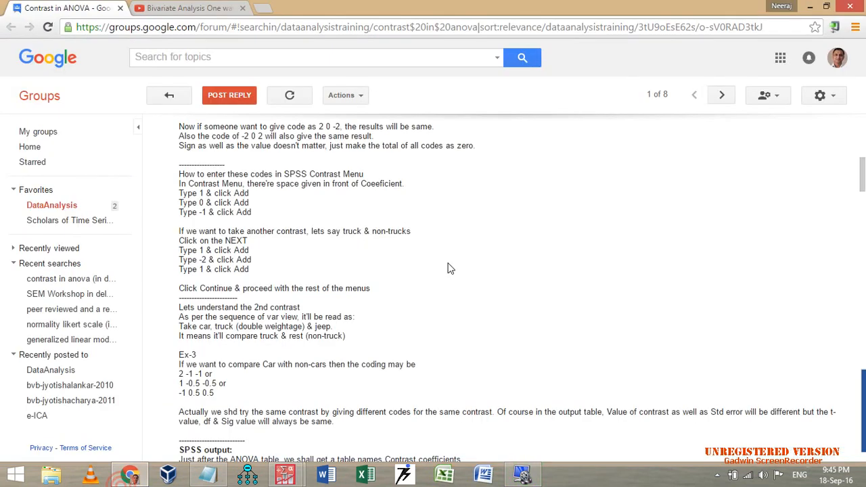
{"action": "scroll", "coordinate": [318, 285], "scroll_direction": "down", "scroll_amount": 2}
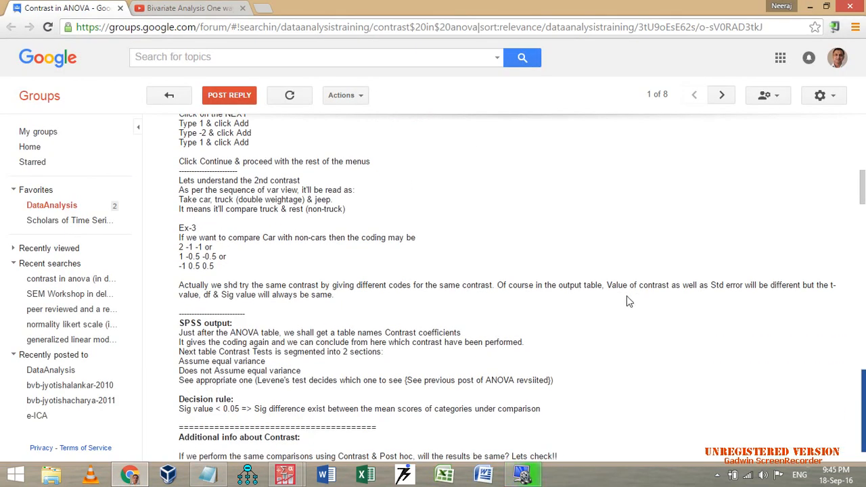
{"action": "scroll", "coordinate": [545, 325], "scroll_direction": "down", "scroll_amount": 2}
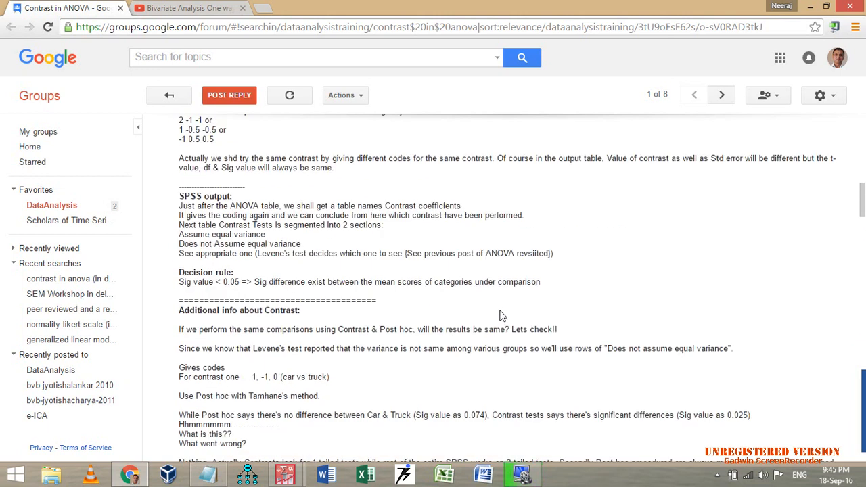
{"action": "scroll", "coordinate": [503, 300], "scroll_direction": "down", "scroll_amount": 3}
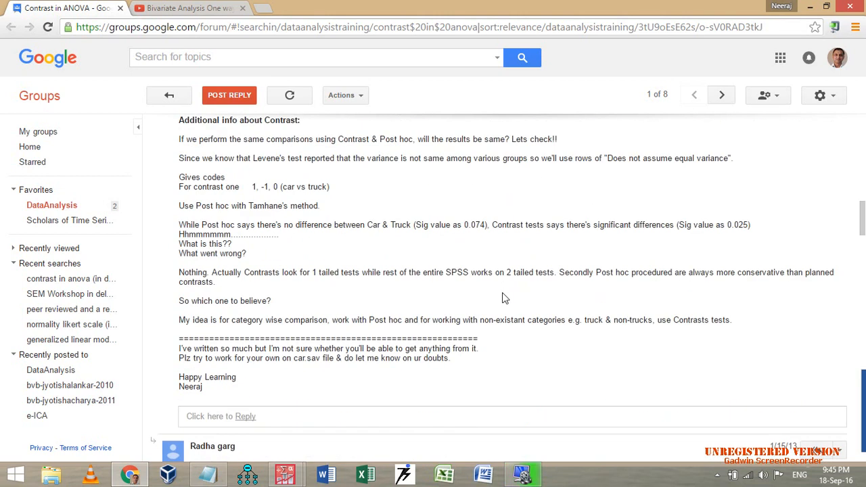
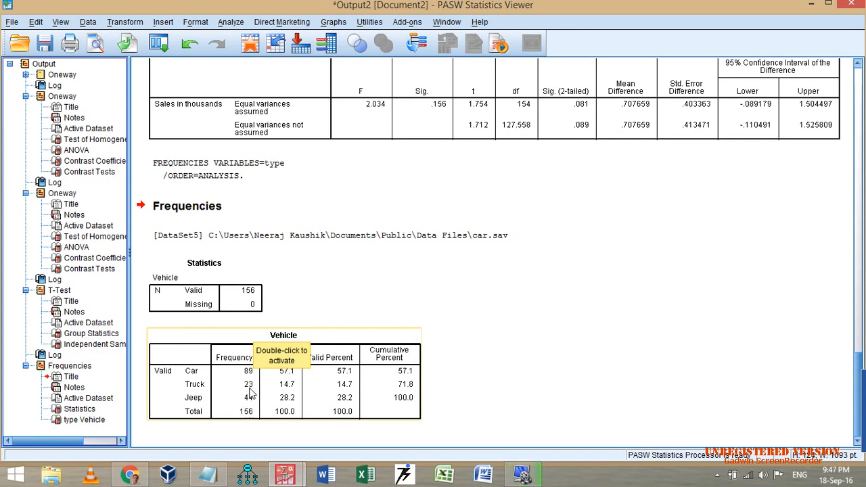
Step: Examine the T-Test's Group Statistics and Independent Samples Test tables for sales by vehicle
{"action": "scroll", "coordinate": [317, 317], "scroll_direction": "up", "scroll_amount": 5}
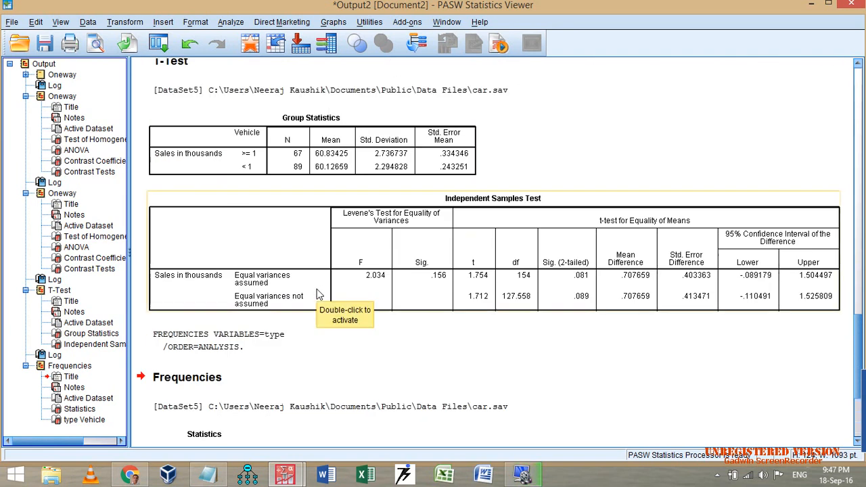
{"action": "left_click", "coordinate": [299, 159]}
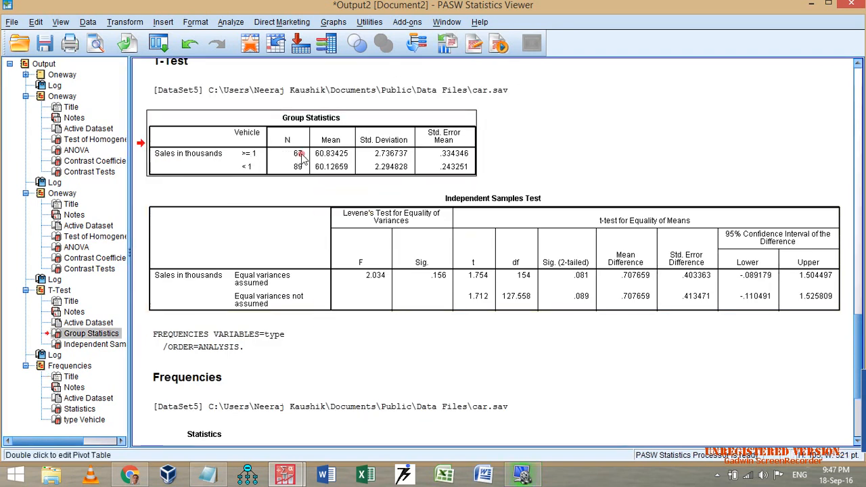
{"action": "left_click", "coordinate": [378, 274]}
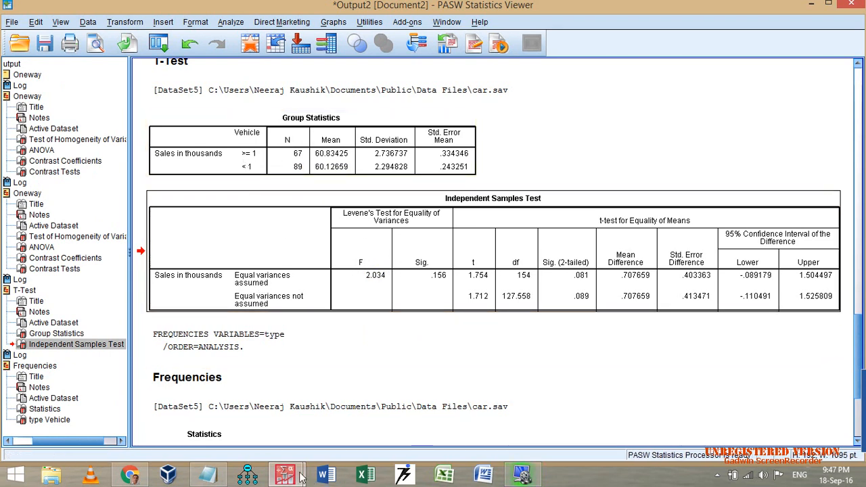
Step: Check the value labels of the type variable in the car.sav data editor, leaving them as they are
{"action": "mouse_move", "coordinate": [285, 476]}
{"action": "left_click", "coordinate": [328, 407]}
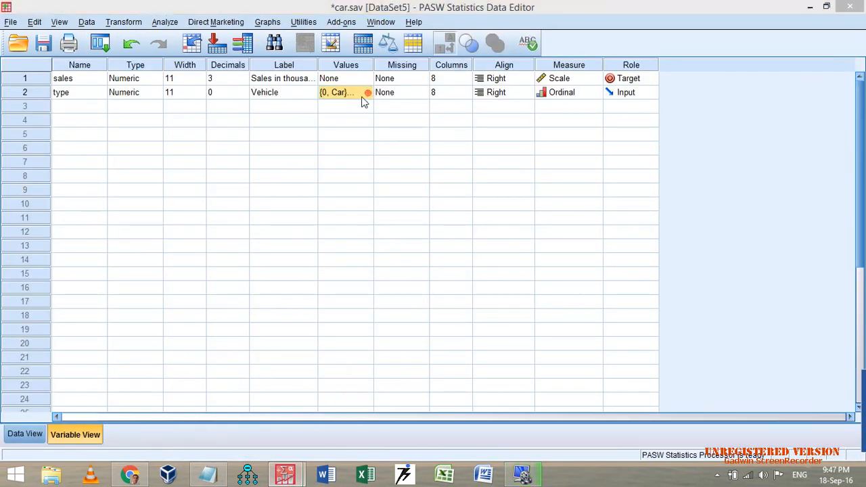
{"action": "left_click", "coordinate": [367, 92]}
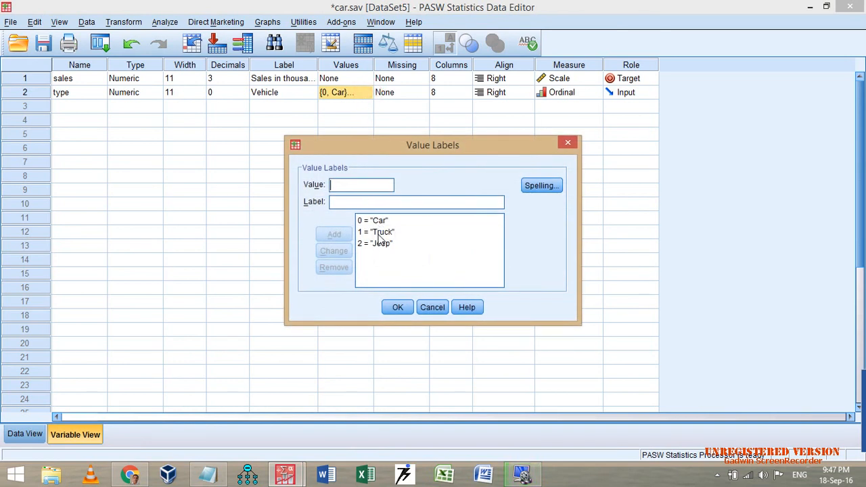
{"action": "left_click", "coordinate": [437, 307]}
Step: Return to the output and check the two-tailed significance in the Independent Samples Test table
{"action": "mouse_move", "coordinate": [285, 476]}
{"action": "left_click", "coordinate": [342, 420]}
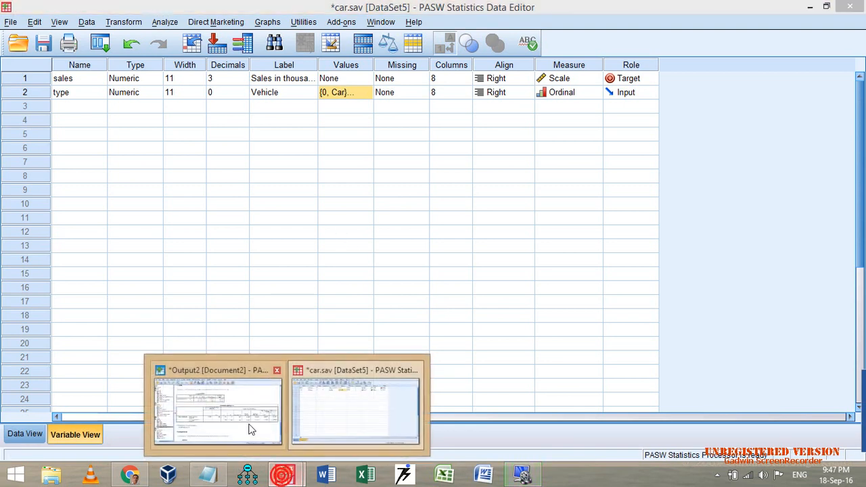
{"action": "left_click", "coordinate": [249, 422]}
{"action": "left_click", "coordinate": [560, 281]}
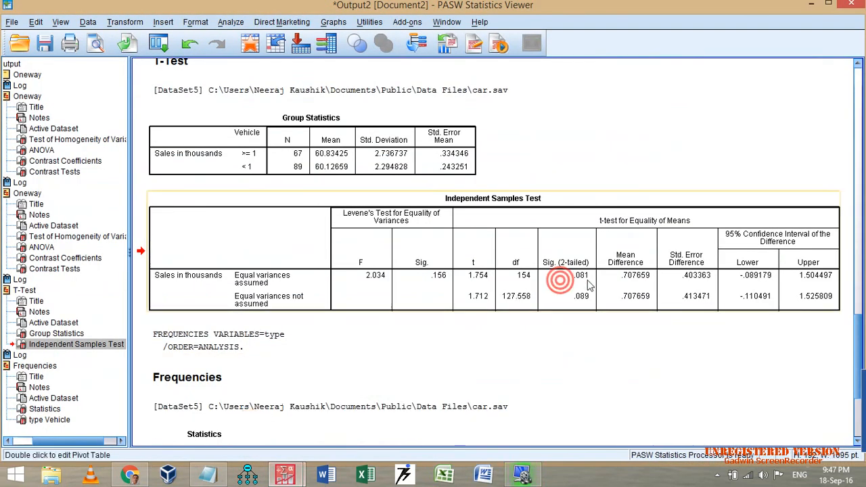
Step: Reset the One-Way ANOVA setup and assign Sales in thousands as the dependent variable and Vehicle [type] as the factor
{"action": "scroll", "coordinate": [588, 283], "scroll_direction": "up", "scroll_amount": 2}
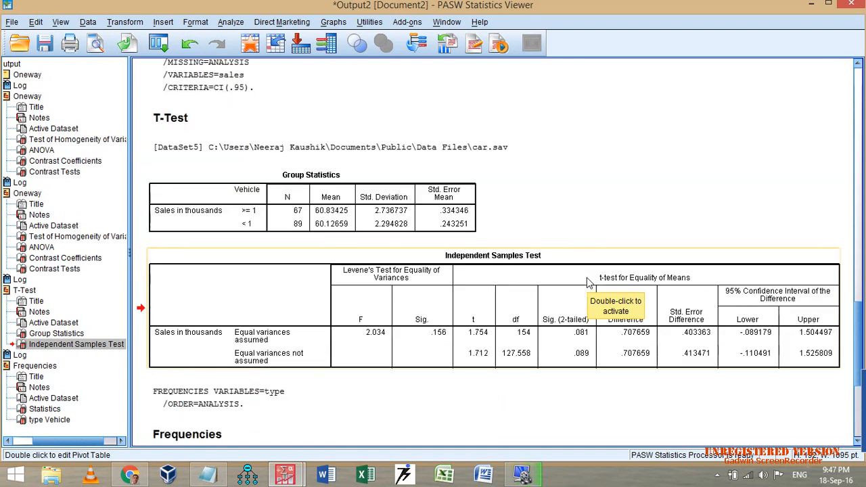
{"action": "left_click", "coordinate": [160, 43]}
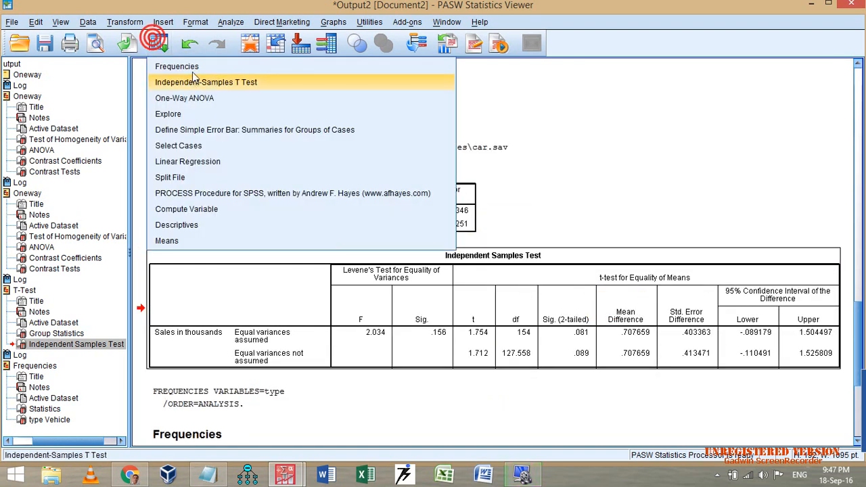
{"action": "left_click", "coordinate": [196, 98]}
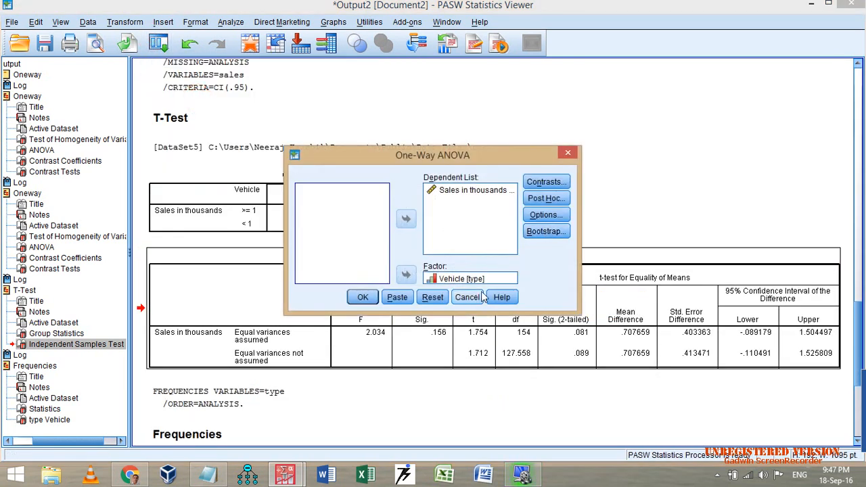
{"action": "left_click", "coordinate": [546, 181]}
{"action": "left_click", "coordinate": [433, 316]}
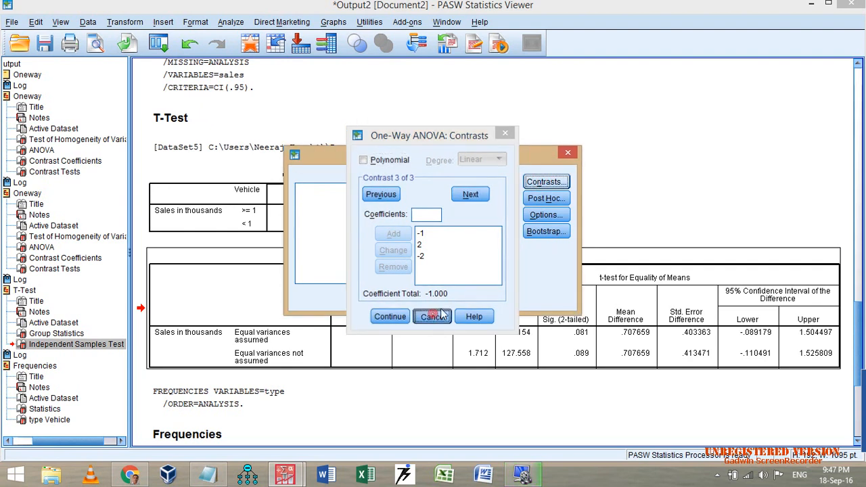
{"action": "left_click", "coordinate": [434, 297]}
{"action": "left_click", "coordinate": [406, 218]}
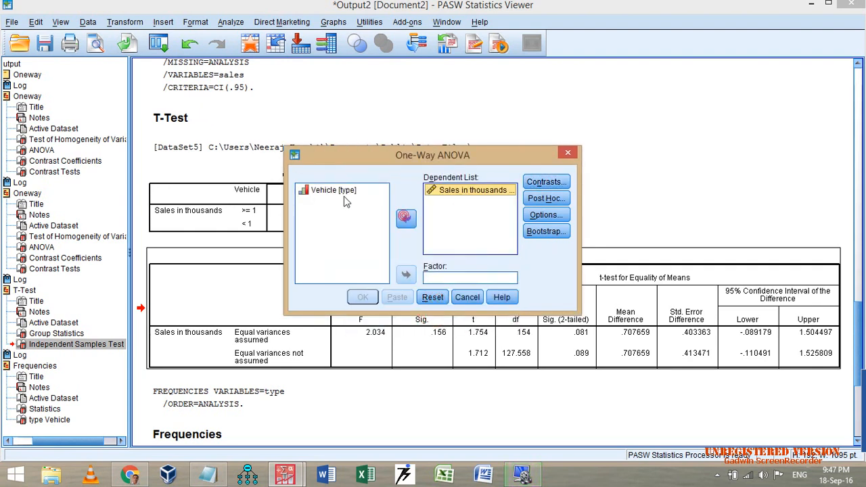
{"action": "left_click", "coordinate": [331, 191]}
{"action": "left_click", "coordinate": [406, 274]}
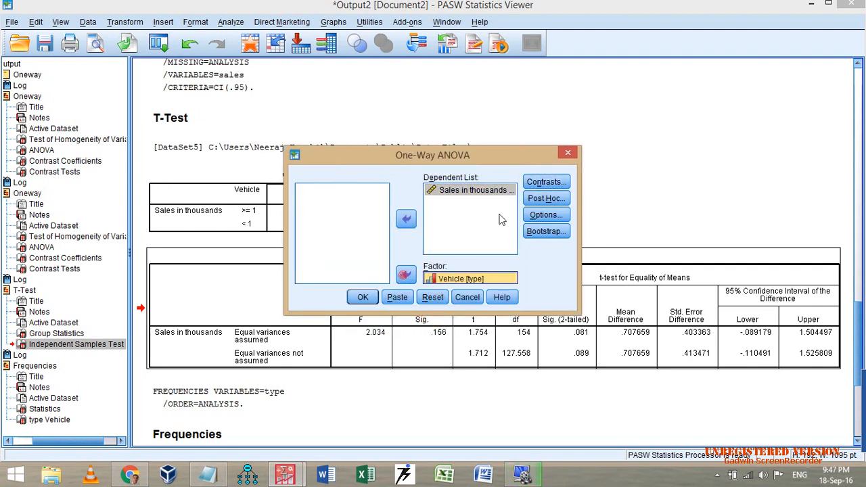
Step: Define a single contrast with coefficients 2, -1 and -1 for vehicle type and run the one-way ANOVA
{"action": "left_click", "coordinate": [546, 181]}
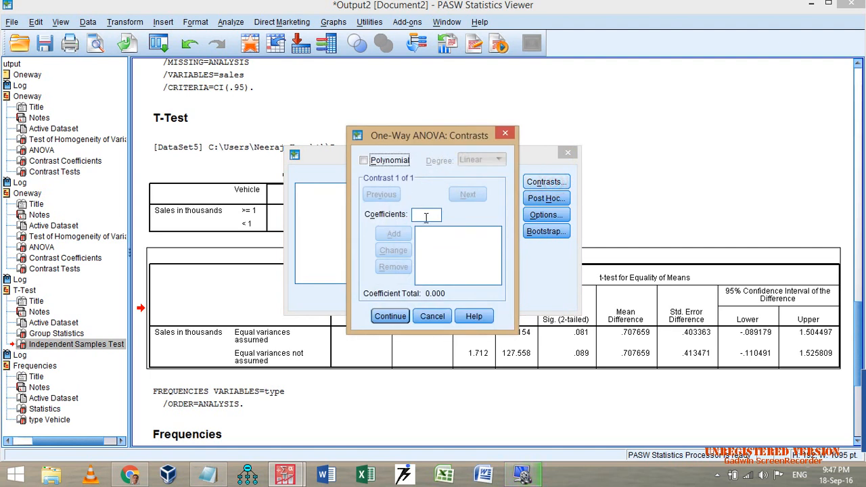
{"action": "left_click", "coordinate": [427, 215]}
{"action": "type", "text": "2"}
{"action": "left_click", "coordinate": [394, 234]}
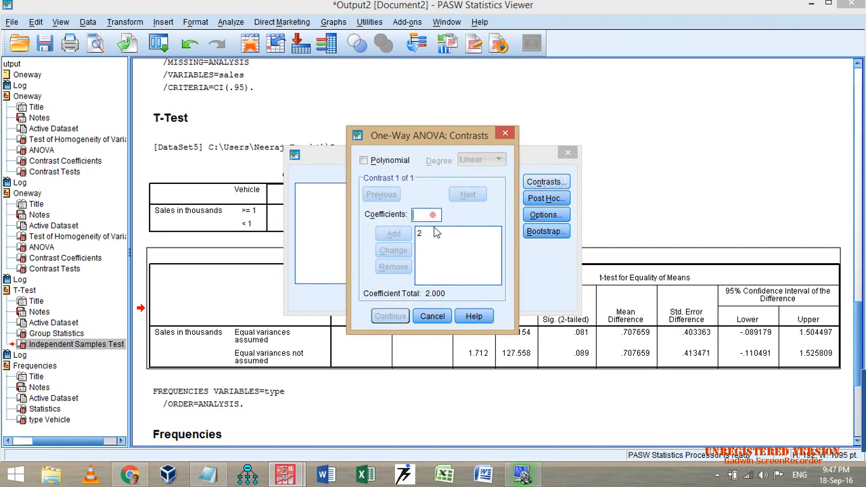
{"action": "left_click", "coordinate": [428, 215]}
{"action": "type", "text": "-1"}
{"action": "left_click", "coordinate": [394, 233]}
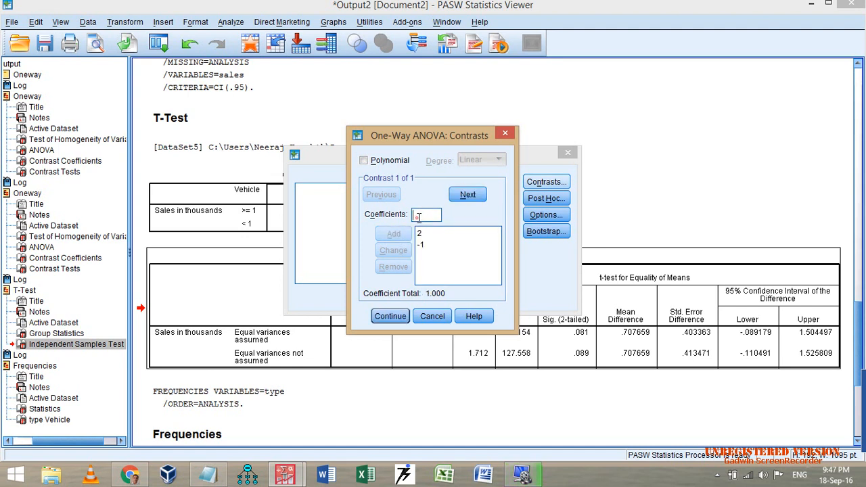
{"action": "left_click", "coordinate": [414, 217]}
{"action": "left_click", "coordinate": [406, 237]}
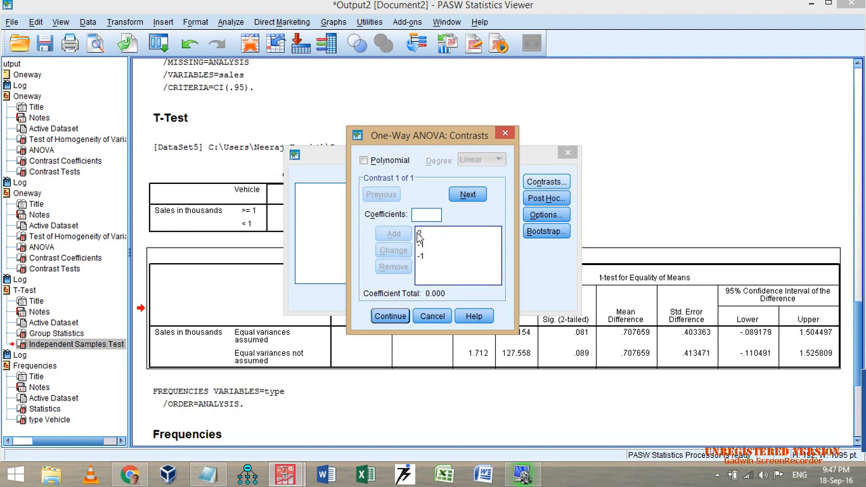
{"action": "left_click", "coordinate": [391, 316]}
{"action": "left_click", "coordinate": [365, 297]}
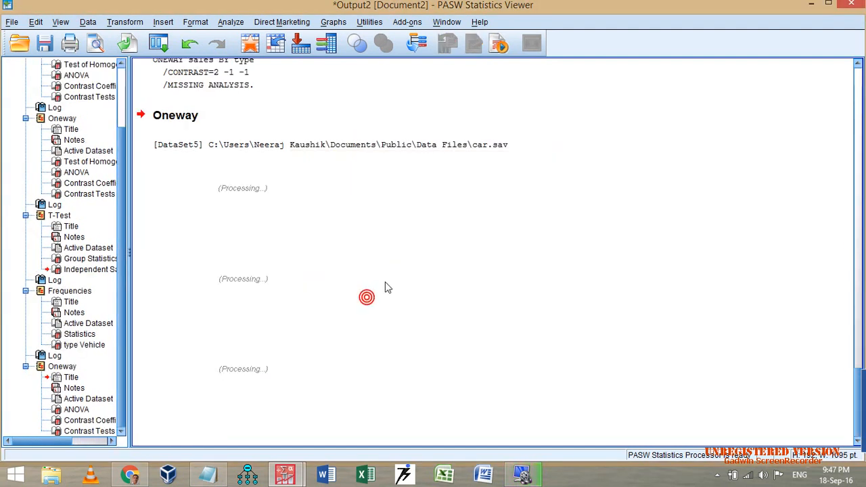
Step: Examine the new Contrast Tests table and check it against the T-Test's Group Statistics and the Vehicle frequencies
{"action": "left_click", "coordinate": [405, 401]}
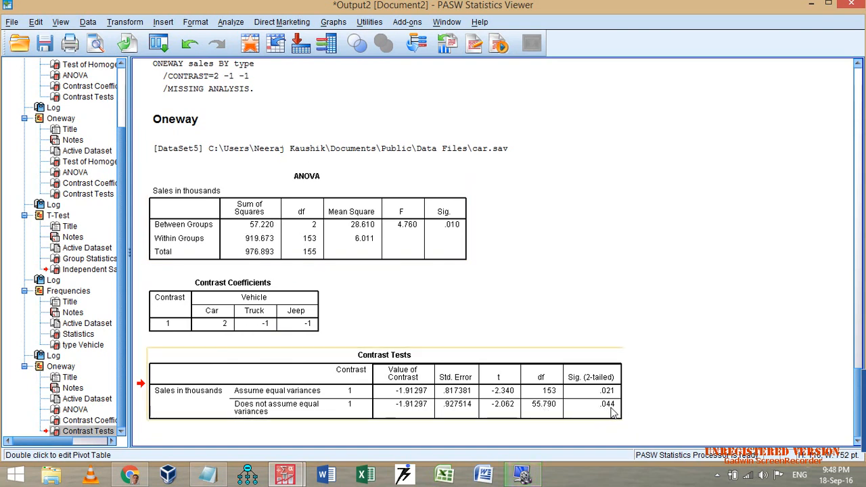
{"action": "left_click_drag", "start_coordinate": [858, 393], "coordinate": [859, 310]}
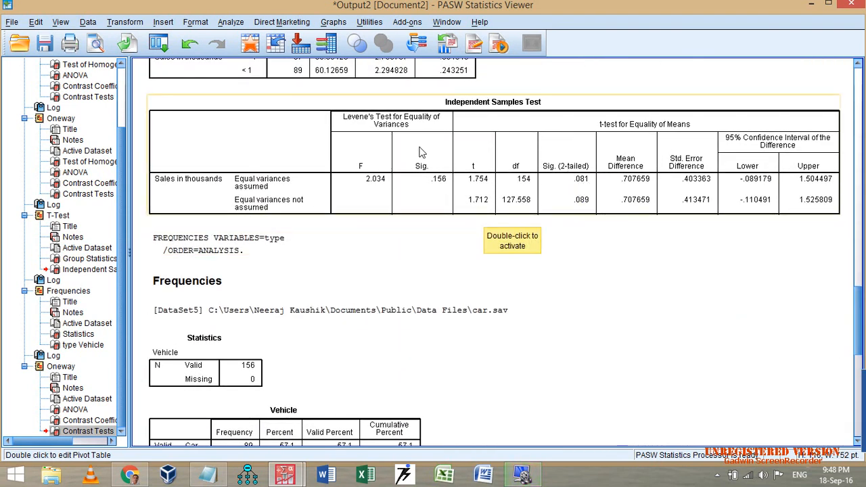
{"action": "scroll", "coordinate": [498, 216], "scroll_direction": "up", "scroll_amount": 2}
{"action": "left_click", "coordinate": [291, 119]}
{"action": "scroll", "coordinate": [619, 403], "scroll_direction": "down", "scroll_amount": 15}
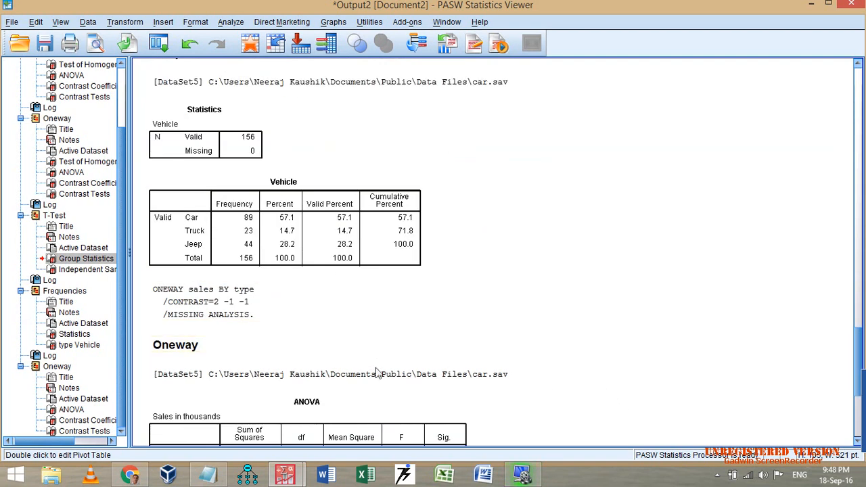
{"action": "left_click", "coordinate": [411, 387]}
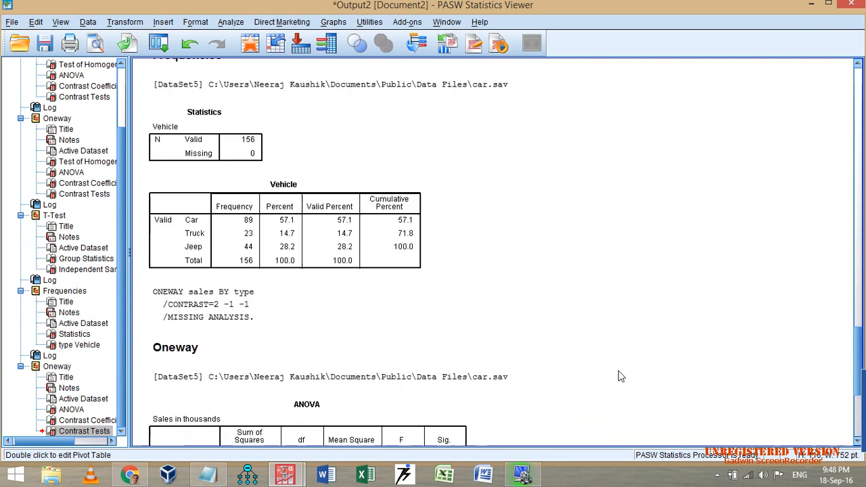
Step: Compare the significance values in the Independent Samples Test table with those of the 2, -1, -1 contrast
{"action": "scroll", "coordinate": [541, 179], "scroll_direction": "up", "scroll_amount": 5}
{"action": "scroll", "coordinate": [446, 217], "scroll_direction": "up", "scroll_amount": 5}
{"action": "scroll", "coordinate": [419, 231], "scroll_direction": "up", "scroll_amount": 3}
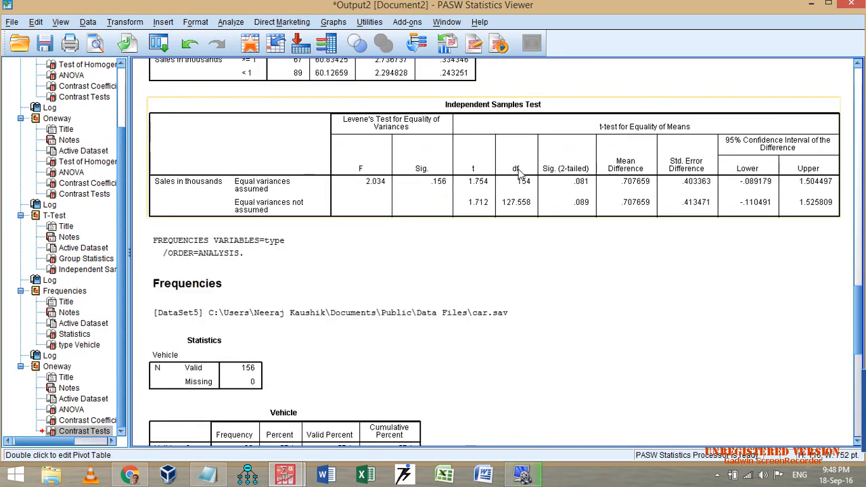
{"action": "left_click", "coordinate": [516, 169]}
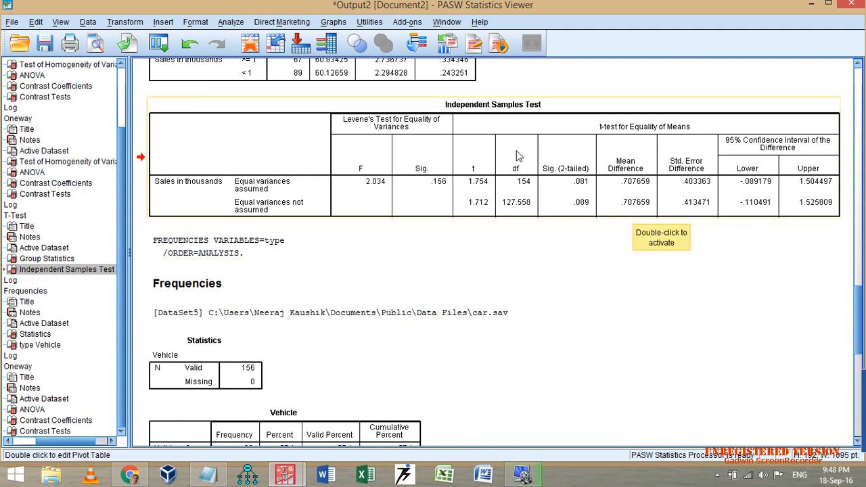
{"action": "scroll", "coordinate": [579, 234], "scroll_direction": "up", "scroll_amount": 3}
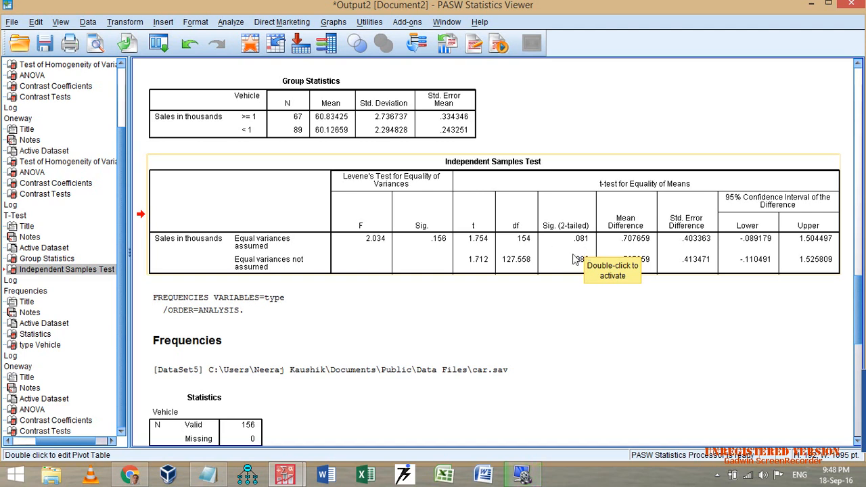
{"action": "scroll", "coordinate": [567, 271], "scroll_direction": "down", "scroll_amount": 10}
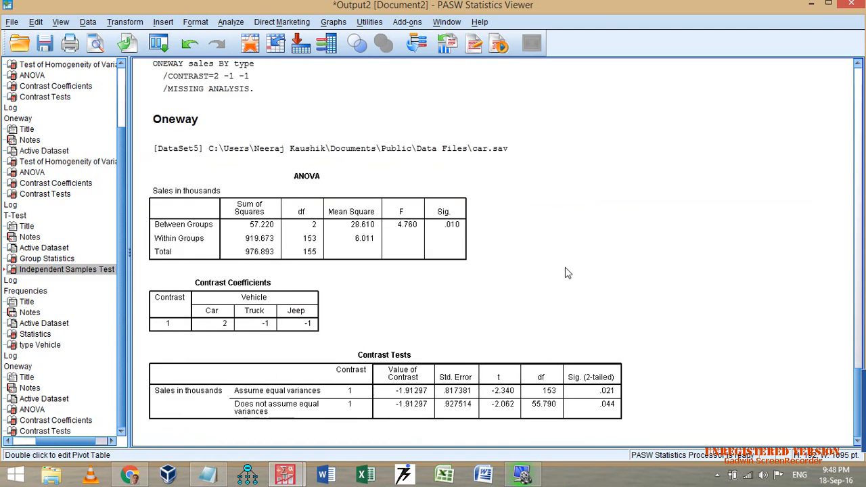
{"action": "scroll", "coordinate": [558, 249], "scroll_direction": "up", "scroll_amount": 6}
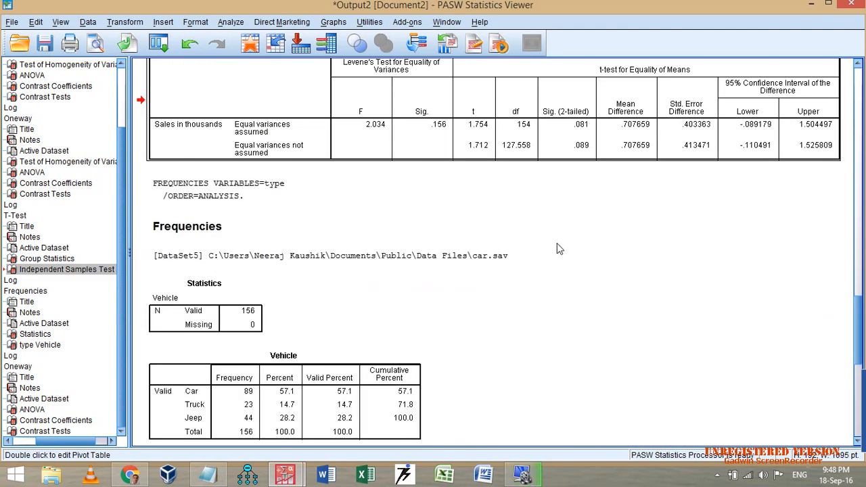
{"action": "scroll", "coordinate": [559, 249], "scroll_direction": "down", "scroll_amount": 5}
{"action": "scroll", "coordinate": [559, 249], "scroll_direction": "down", "scroll_amount": 2}
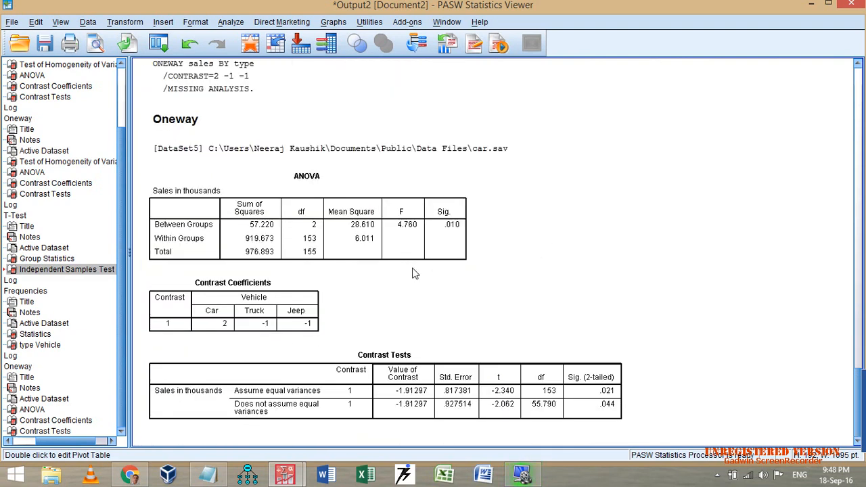
{"action": "scroll", "coordinate": [415, 272], "scroll_direction": "up", "scroll_amount": 7}
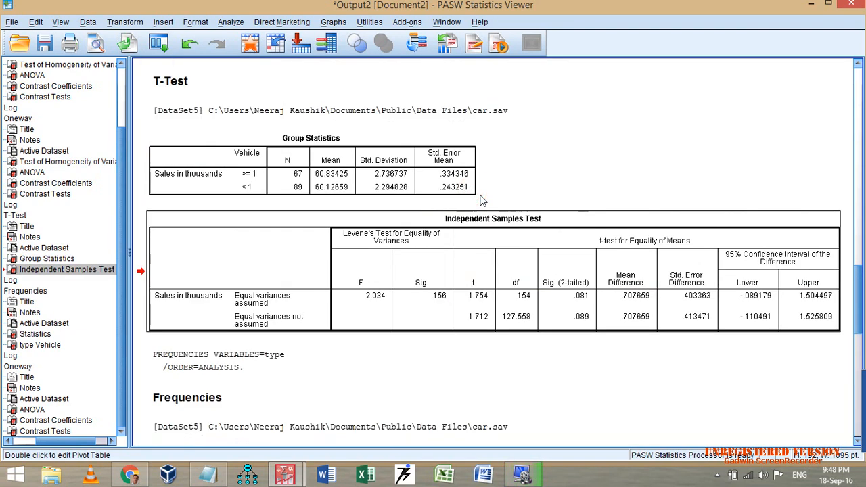
{"action": "left_click", "coordinate": [521, 261]}
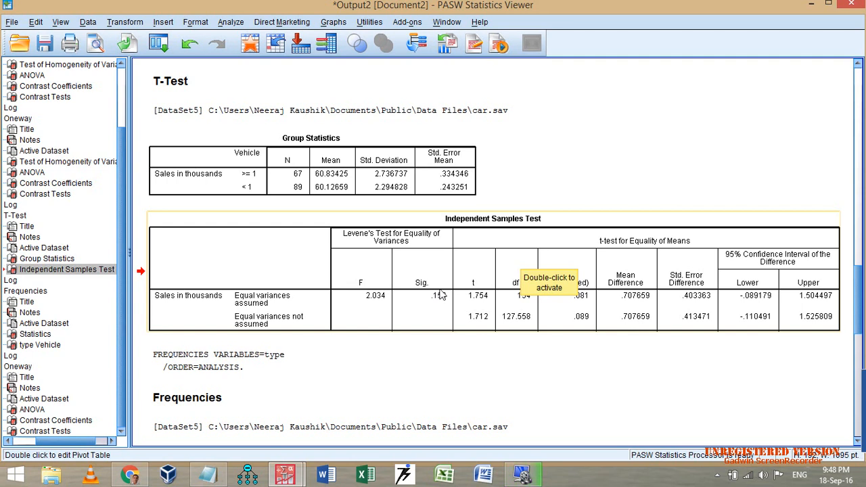
Step: Switch to the car.sav data editor and review the type variable's value labels without changing them
{"action": "mouse_move", "coordinate": [285, 474]}
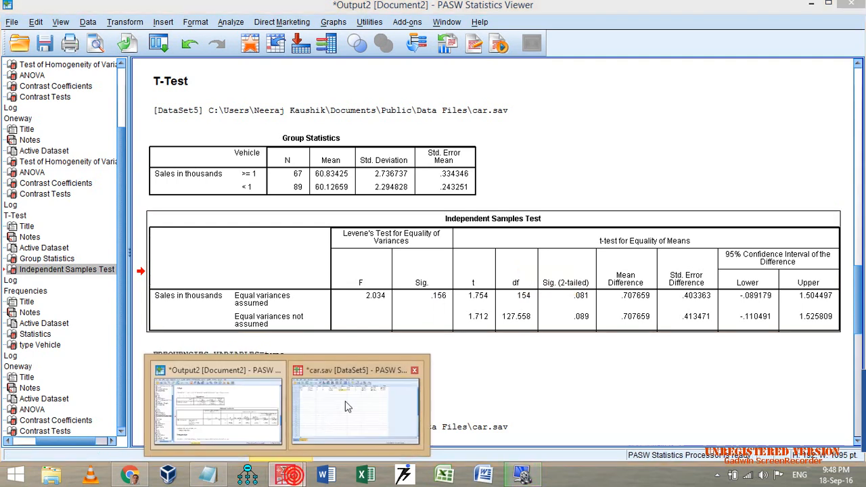
{"action": "left_click", "coordinate": [345, 401]}
{"action": "left_click", "coordinate": [367, 93]}
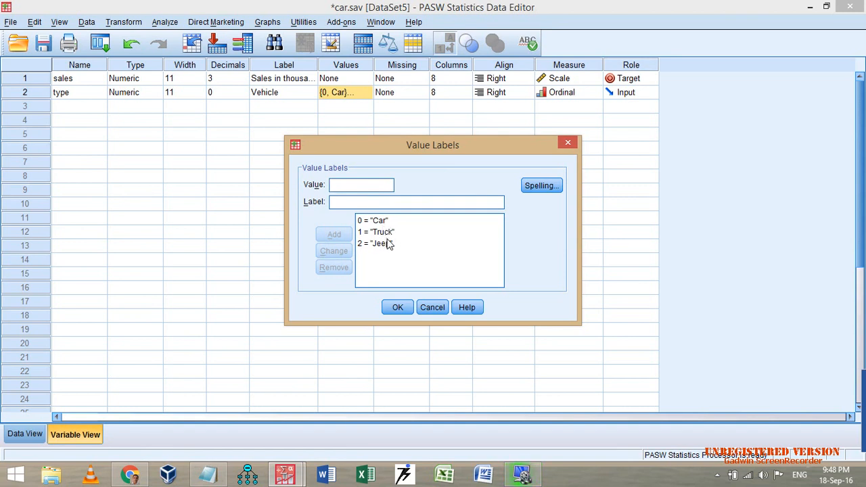
{"action": "left_click", "coordinate": [433, 308]}
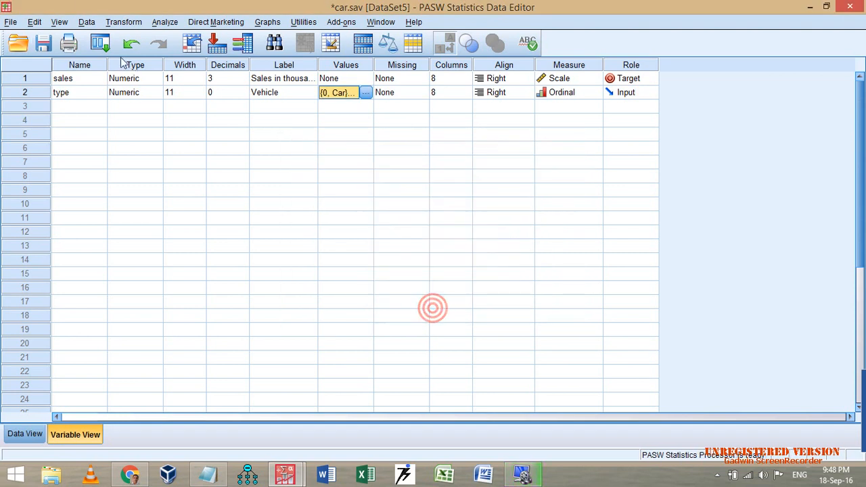
Step: Check the cut point defined for the type grouping variable in the Independent-Samples T Test, leaving the setup unchanged
{"action": "left_click", "coordinate": [100, 43]}
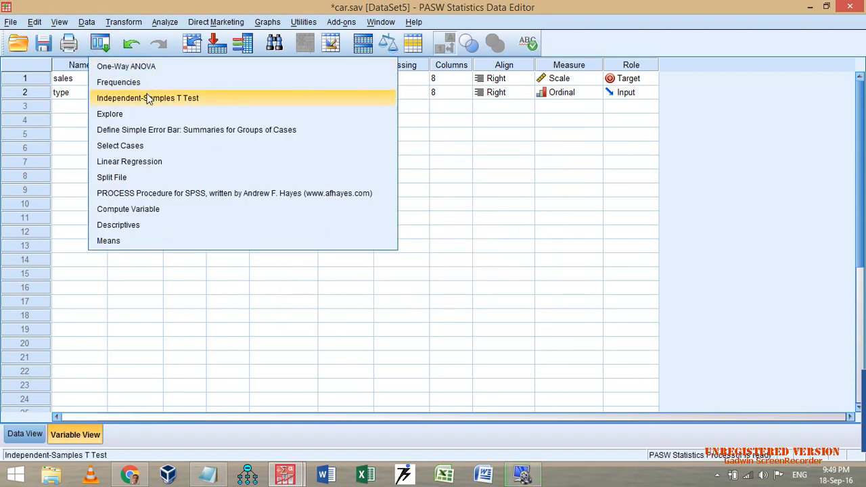
{"action": "left_click", "coordinate": [149, 99]}
{"action": "left_click", "coordinate": [444, 269]}
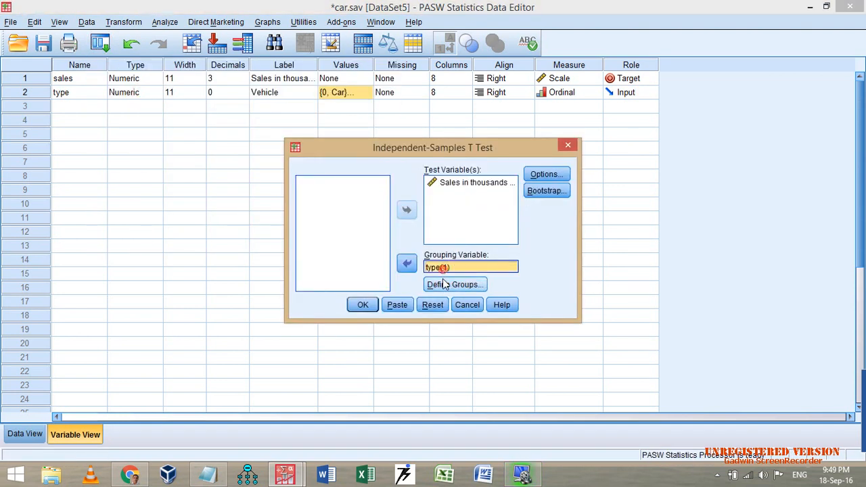
{"action": "left_click", "coordinate": [447, 284]}
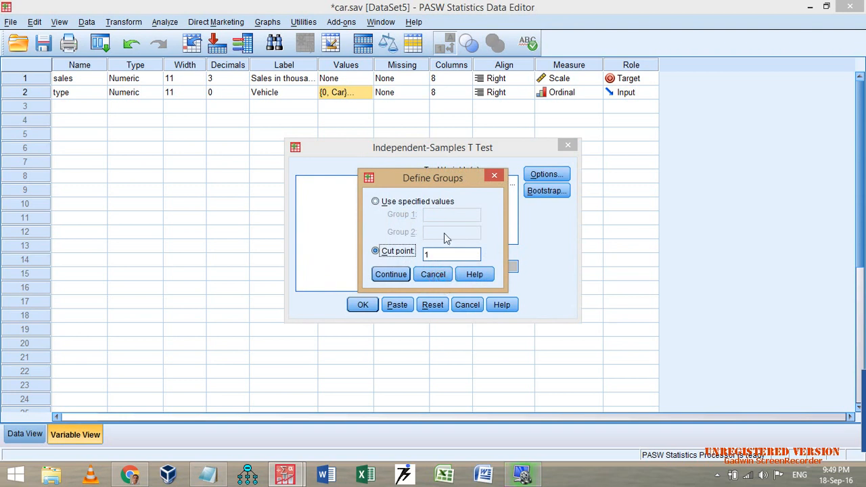
{"action": "left_click", "coordinate": [439, 274]}
{"action": "left_click", "coordinate": [467, 305]}
Step: Compare the type variable's value labels with the order of the contrast coefficients defined in the One-Way ANOVA
{"action": "left_click", "coordinate": [359, 94]}
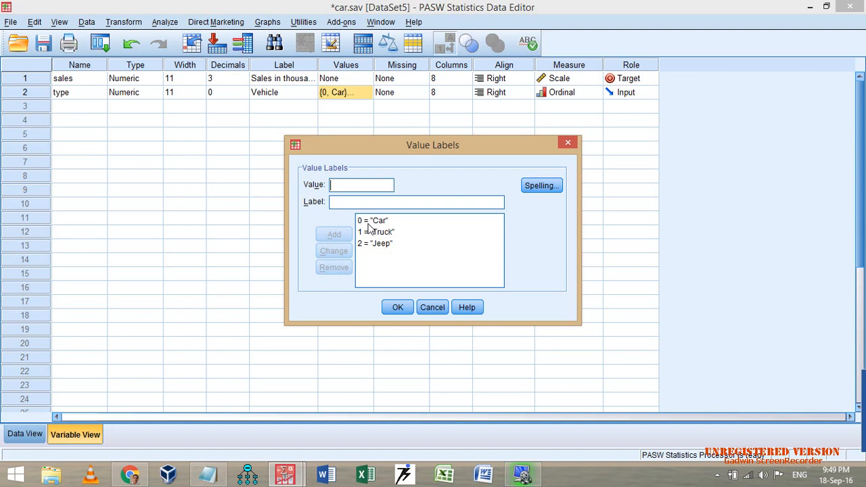
{"action": "left_click", "coordinate": [433, 306]}
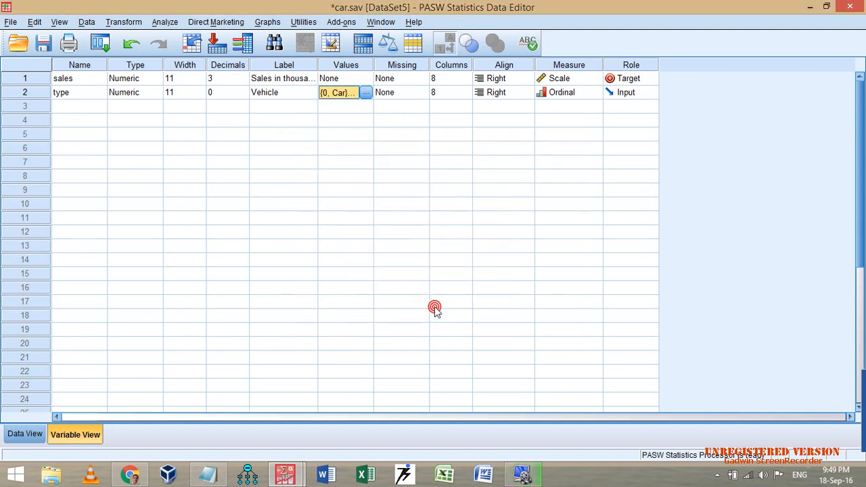
{"action": "left_click", "coordinate": [100, 43]}
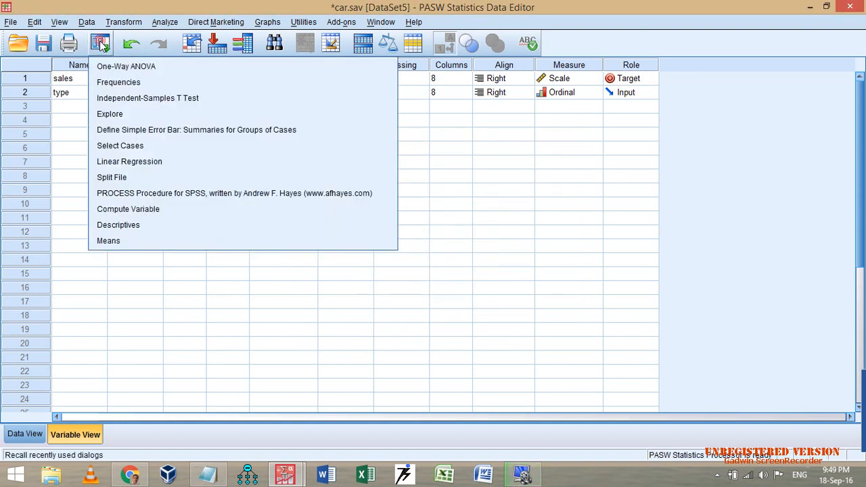
{"action": "left_click", "coordinate": [146, 66]}
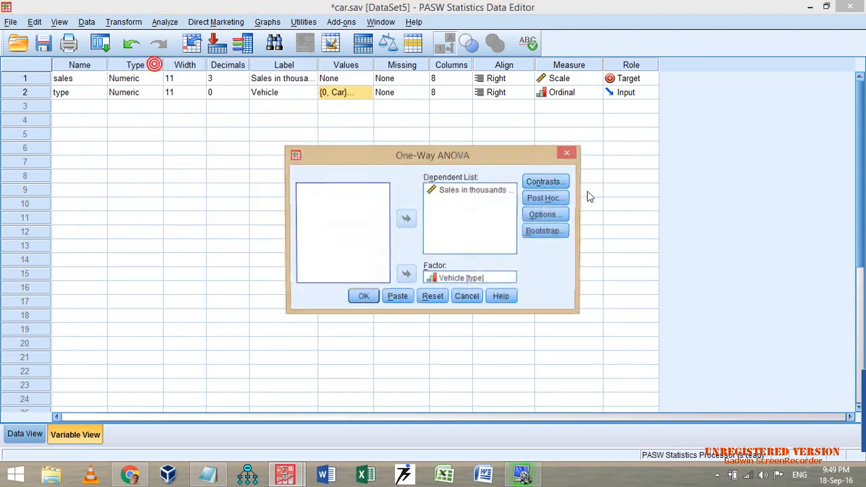
{"action": "left_click", "coordinate": [547, 181]}
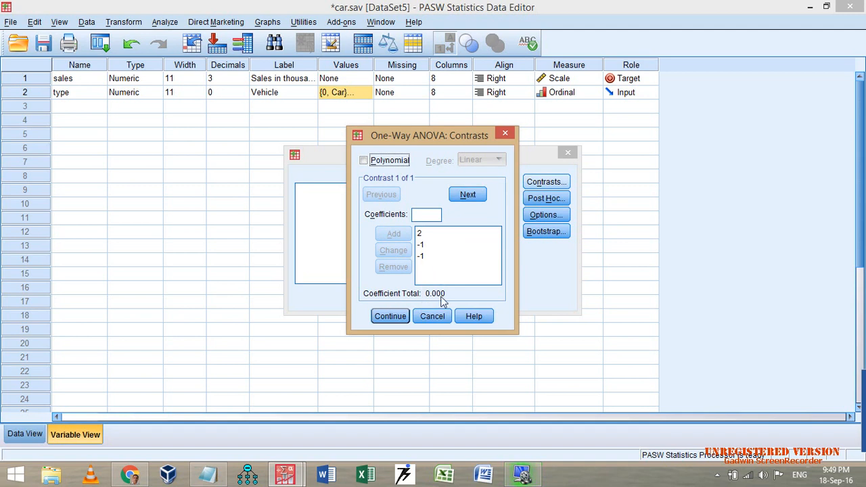
{"action": "left_click", "coordinate": [422, 259]}
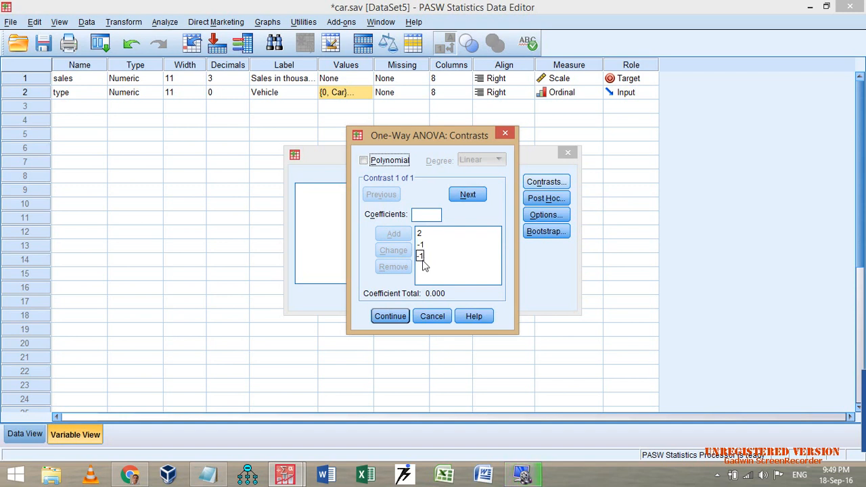
Step: Close the One-Way ANOVA setup without changes and review the type variable's value labels
{"action": "left_click", "coordinate": [433, 317]}
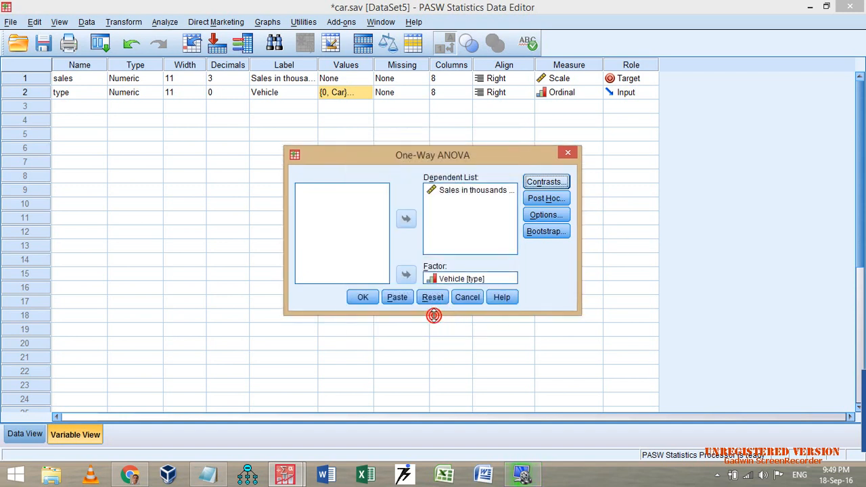
{"action": "left_click", "coordinate": [464, 299]}
{"action": "left_click", "coordinate": [369, 93]}
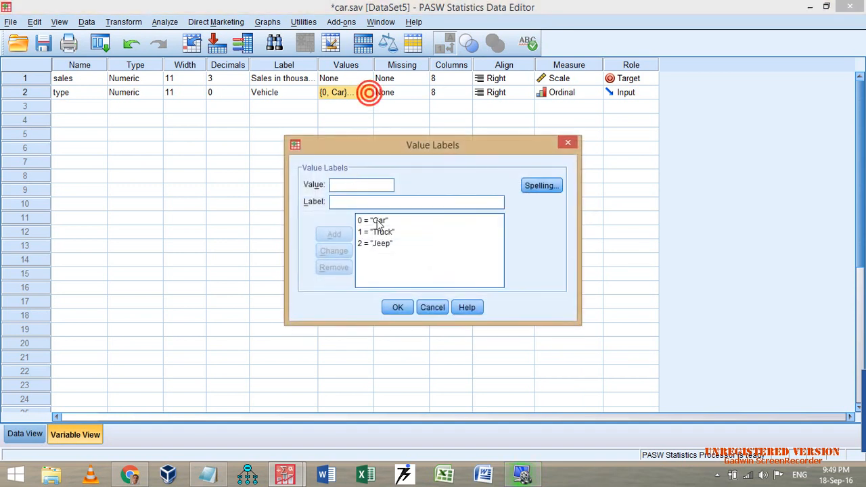
{"action": "left_click", "coordinate": [433, 309]}
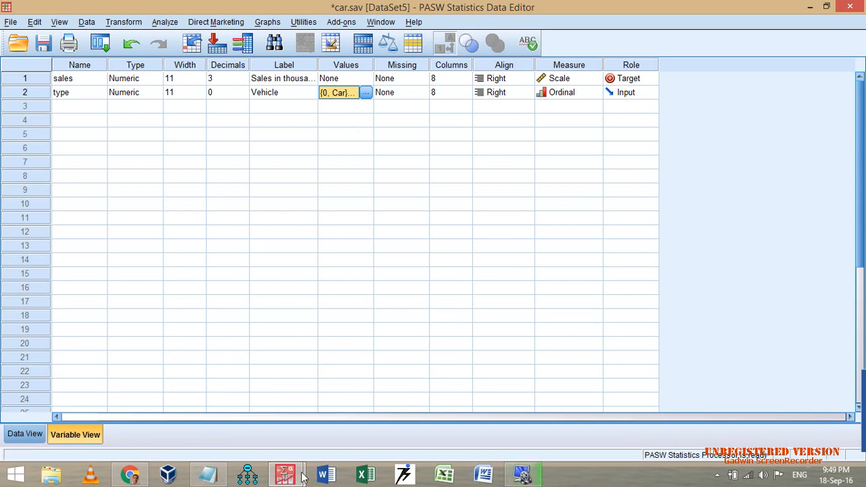
Step: Switch to the Output2 viewer and delete all existing output
{"action": "mouse_move", "coordinate": [298, 477]}
{"action": "left_click", "coordinate": [216, 413]}
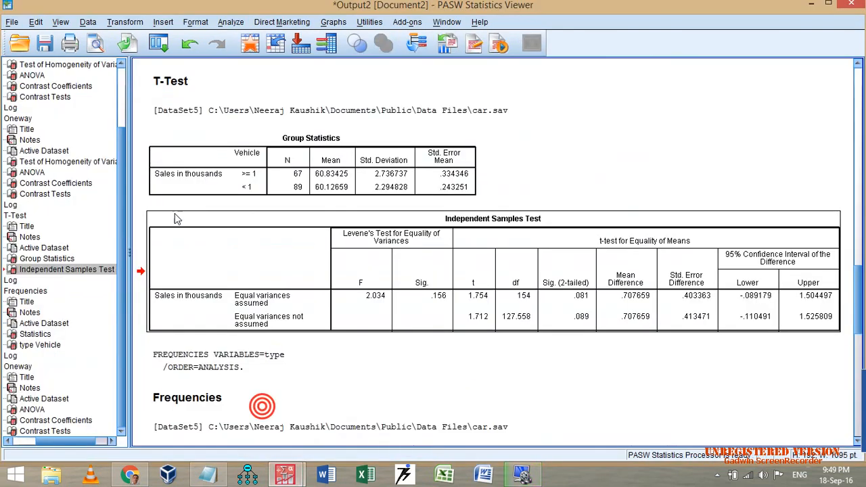
{"action": "left_click_drag", "start_coordinate": [123, 142], "coordinate": [120, 76]}
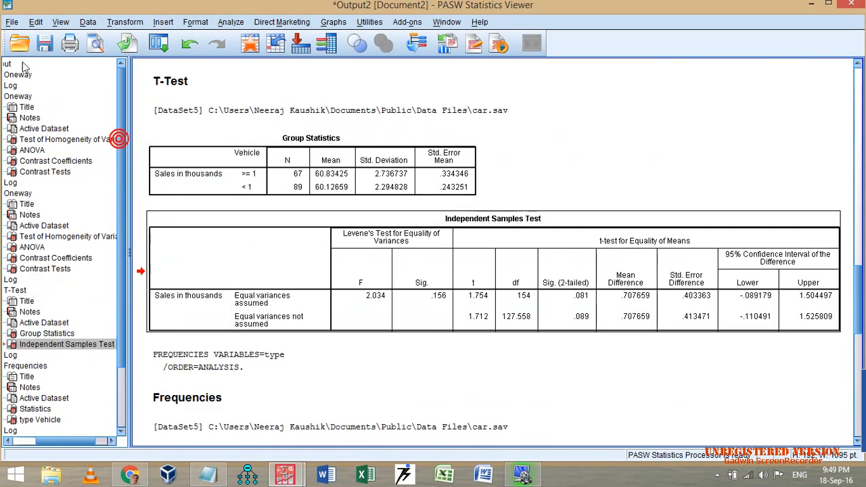
{"action": "left_click", "coordinate": [5, 65]}
{"action": "key", "text": "Delete"}
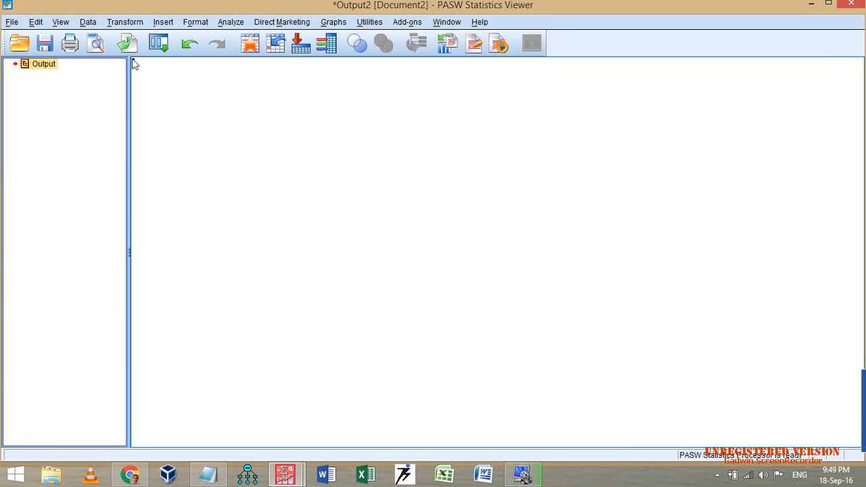
Step: Run the Independent-Samples T Test on sales with type groups defined by the specified values 0 and 1
{"action": "left_click", "coordinate": [158, 43]}
{"action": "left_click", "coordinate": [196, 98]}
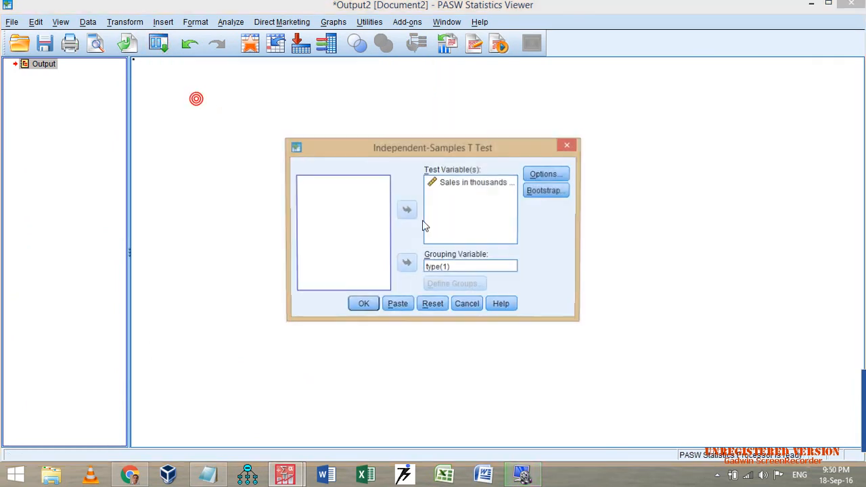
{"action": "left_click", "coordinate": [457, 268]}
{"action": "left_click", "coordinate": [456, 284]}
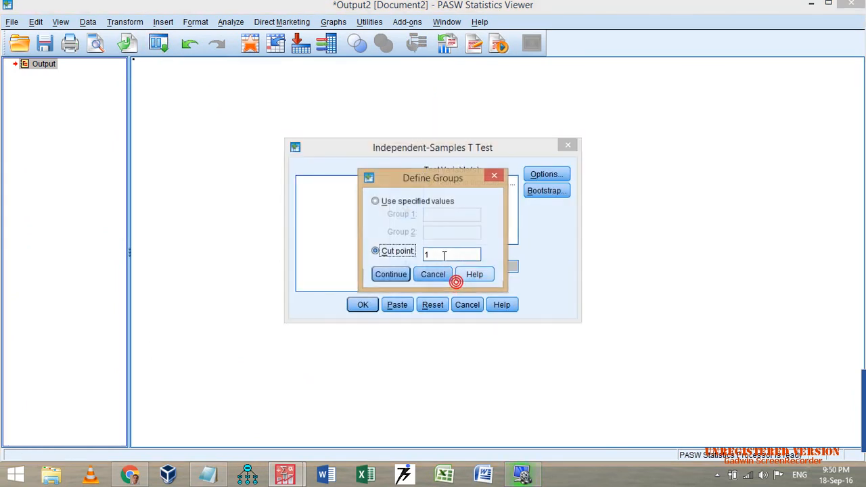
{"action": "left_click", "coordinate": [397, 203]}
{"action": "left_click", "coordinate": [435, 214]}
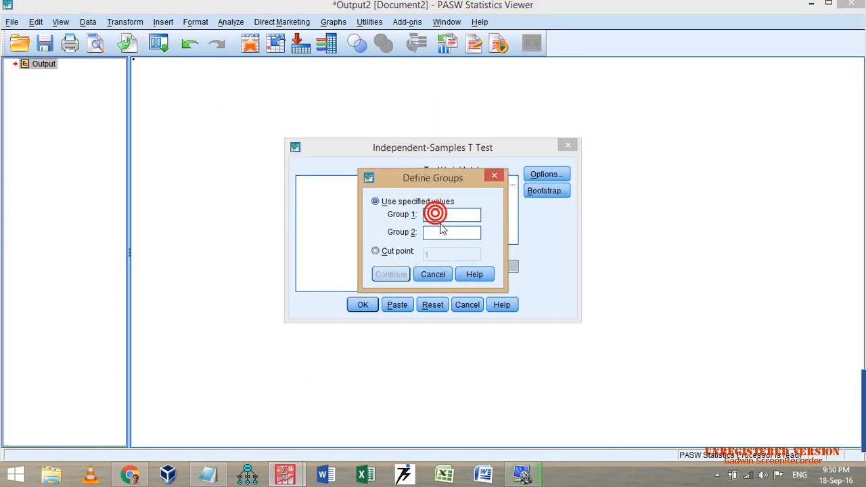
{"action": "type", "text": "0"}
{"action": "key", "text": "Tab"}
{"action": "type", "text": "14"}
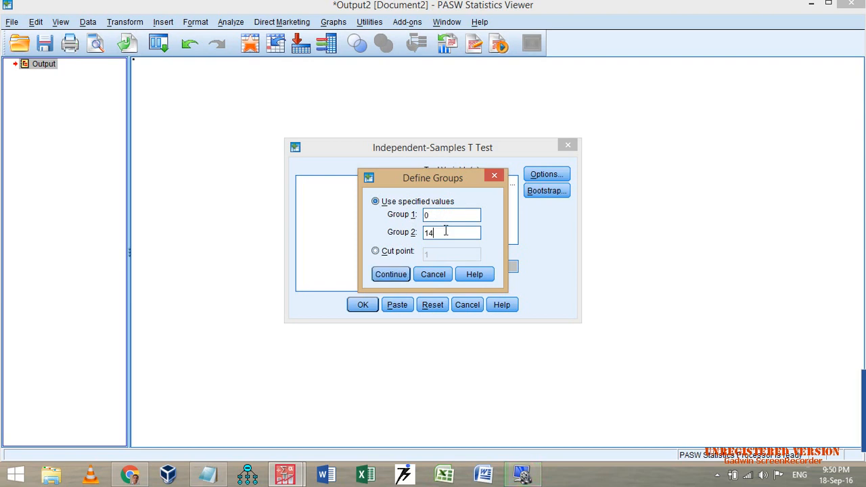
{"action": "left_click", "coordinate": [392, 274]}
{"action": "left_click", "coordinate": [372, 305]}
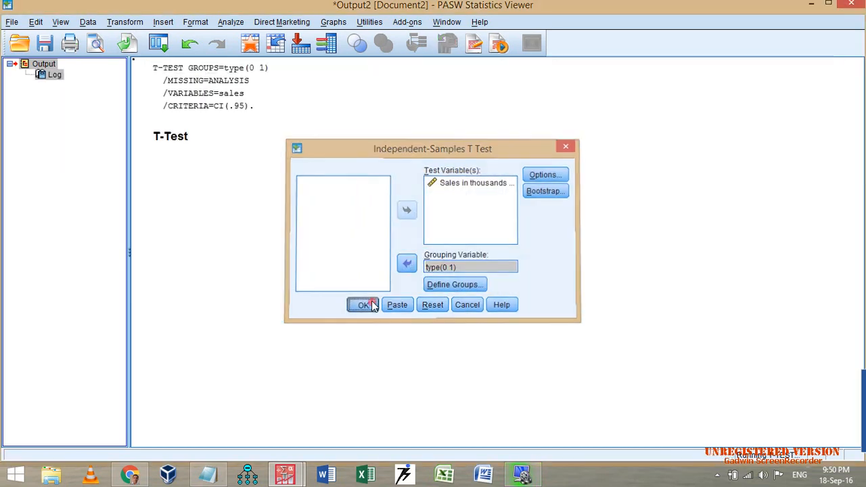
Step: Delete the syntax log and the active dataset line from the T-Test output
{"action": "left_click", "coordinate": [226, 98]}
{"action": "key", "text": "Delete"}
{"action": "left_click", "coordinate": [263, 90]}
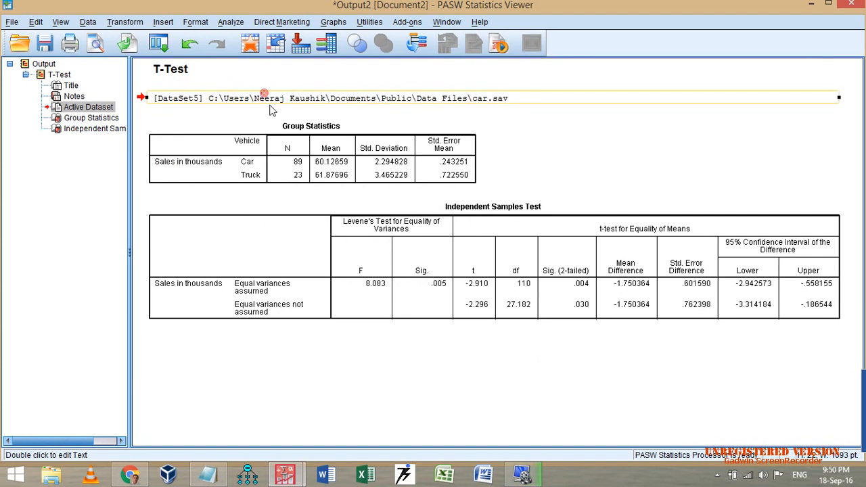
{"action": "key", "text": "Delete"}
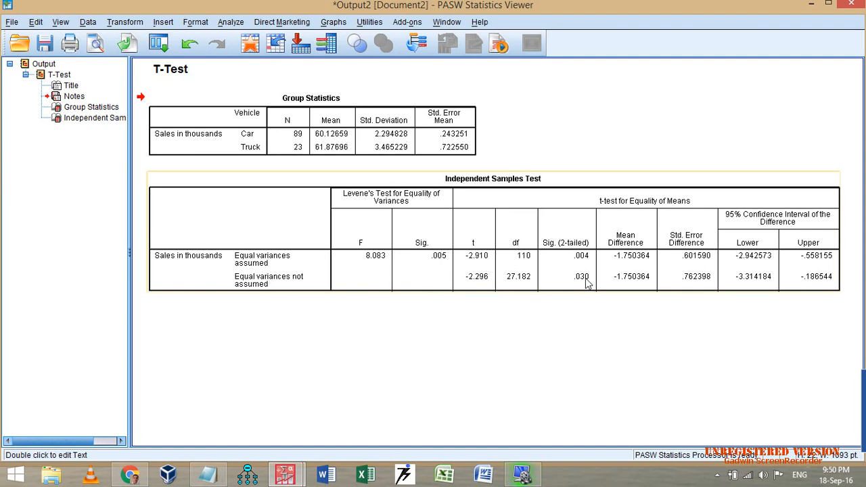
Step: Reset the One-Way ANOVA setup and assign sales as the dependent variable and Vehicle [type] as the factor
{"action": "left_click", "coordinate": [157, 44]}
{"action": "left_click", "coordinate": [198, 83]}
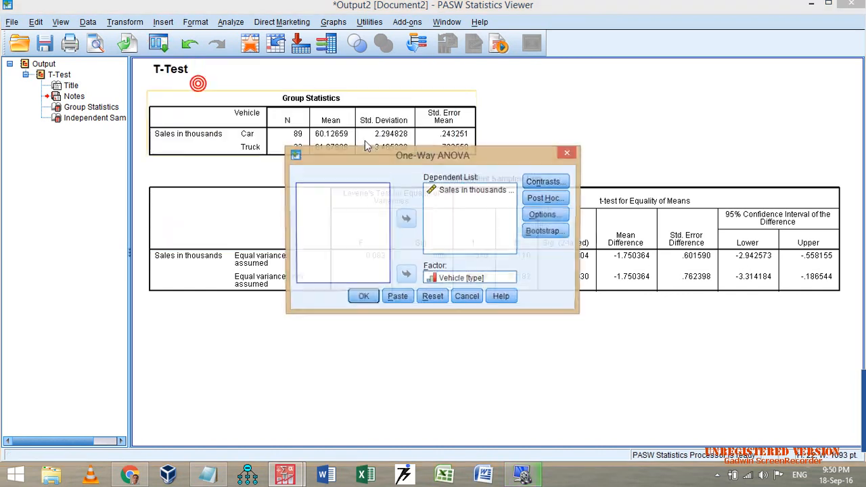
{"action": "left_click", "coordinate": [433, 296]}
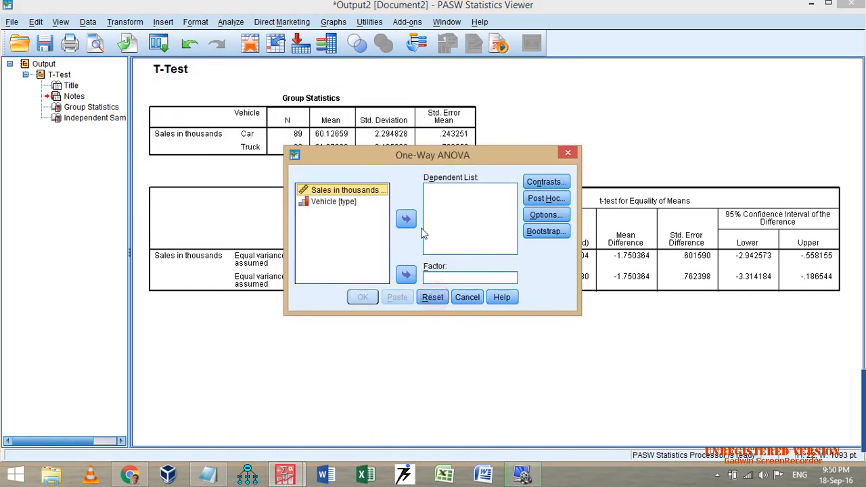
{"action": "left_click", "coordinate": [406, 219]}
{"action": "left_click", "coordinate": [334, 201]}
{"action": "left_click", "coordinate": [406, 275]}
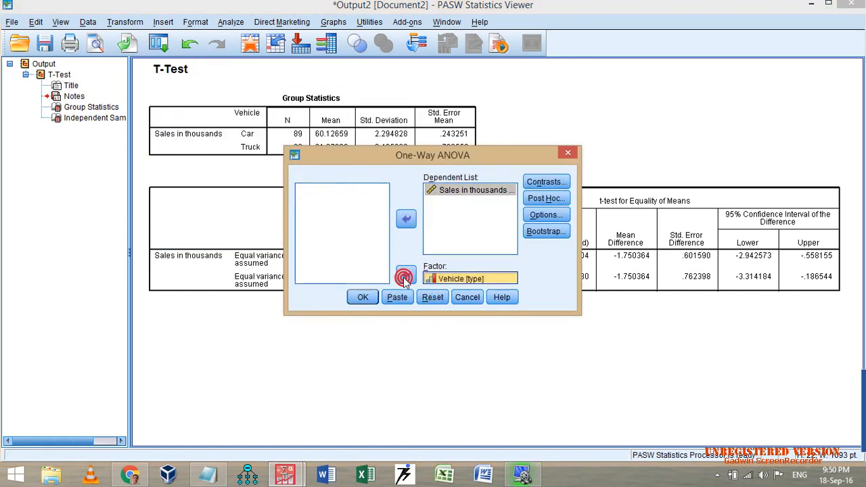
Step: Define a contrast with coefficients 1, -1 and 0, and run the One-Way ANOVA
{"action": "left_click", "coordinate": [546, 182]}
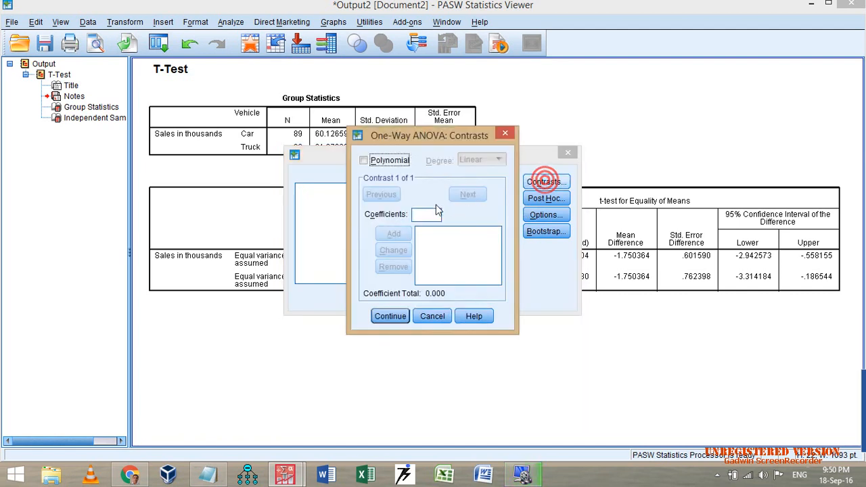
{"action": "left_click", "coordinate": [428, 215]}
{"action": "type", "text": "1"}
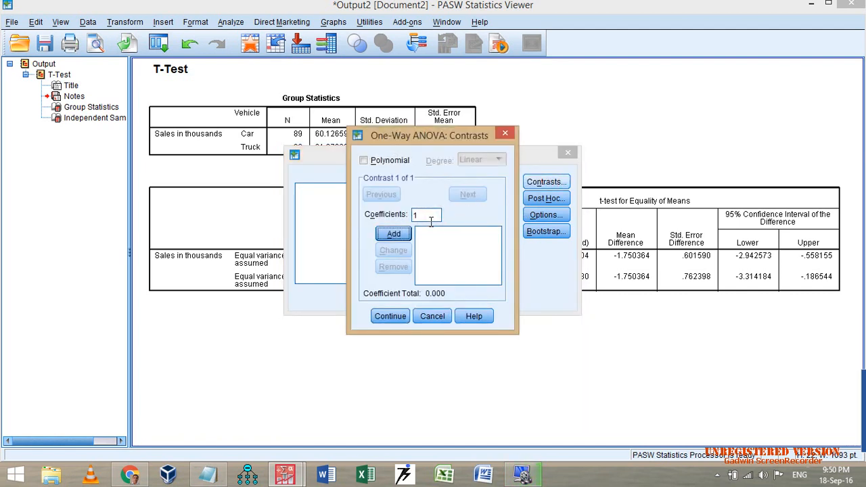
{"action": "left_click", "coordinate": [398, 234]}
{"action": "left_click", "coordinate": [430, 216]}
{"action": "type", "text": "-1"}
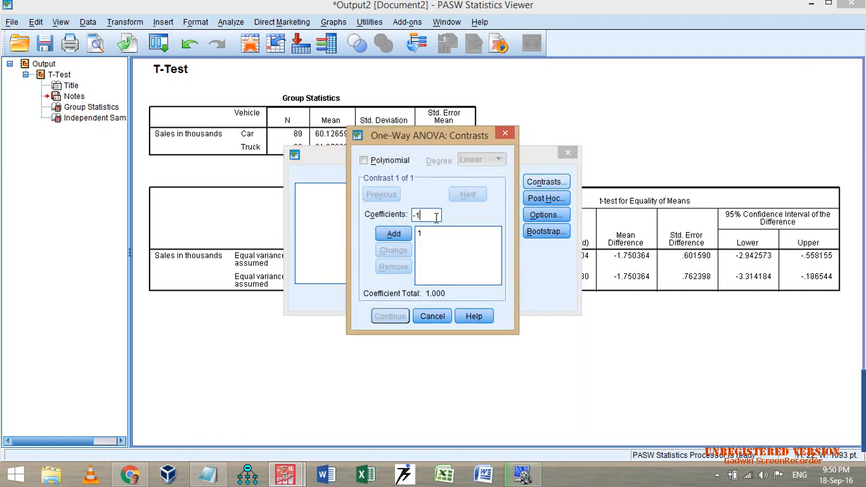
{"action": "left_click", "coordinate": [396, 234]}
{"action": "left_click", "coordinate": [430, 215]}
{"action": "type", "text": "0"}
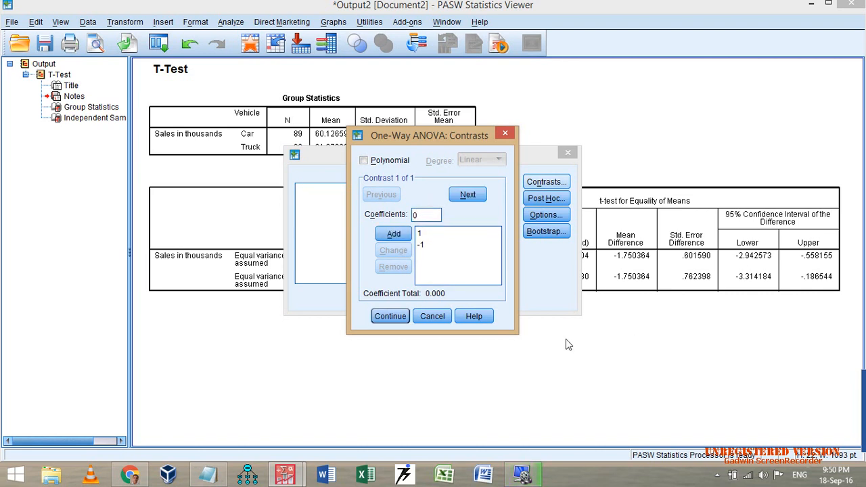
{"action": "left_click", "coordinate": [395, 234]}
{"action": "left_click", "coordinate": [390, 316]}
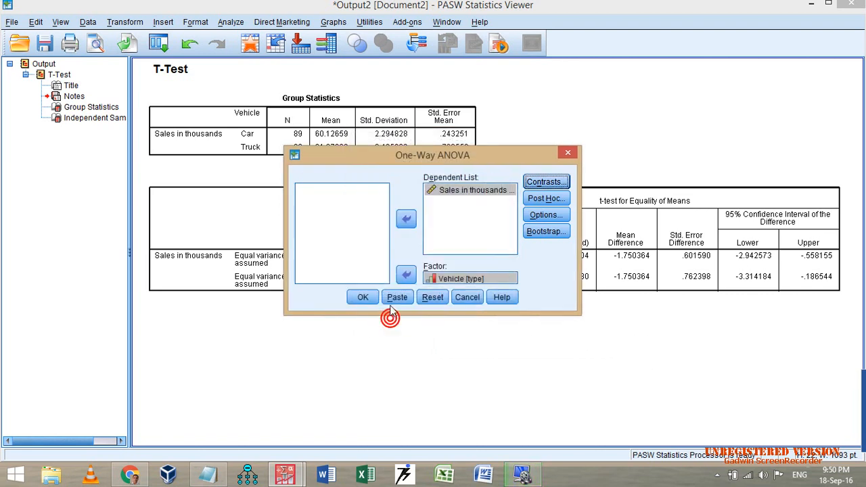
{"action": "left_click", "coordinate": [364, 298]}
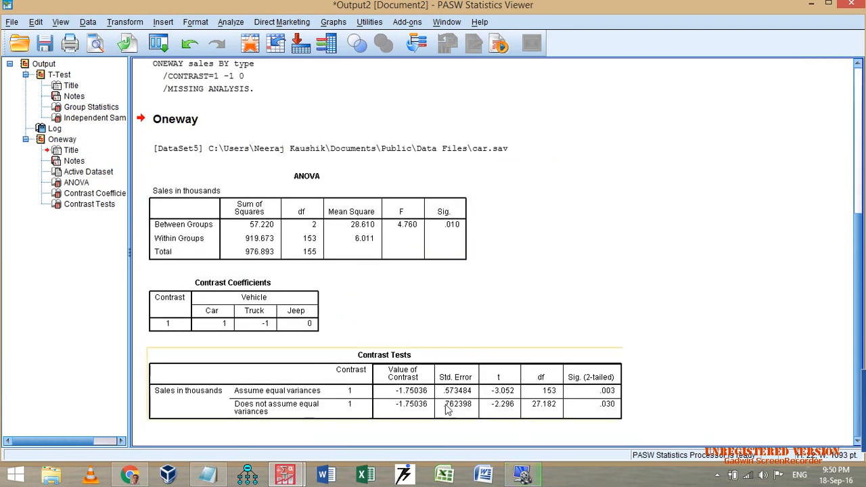
Step: Compare the mean difference, standard error, t, df and significance in the Independent Samples Test with those in the Contrast Tests table
{"action": "scroll", "coordinate": [435, 409], "scroll_direction": "up", "scroll_amount": 5}
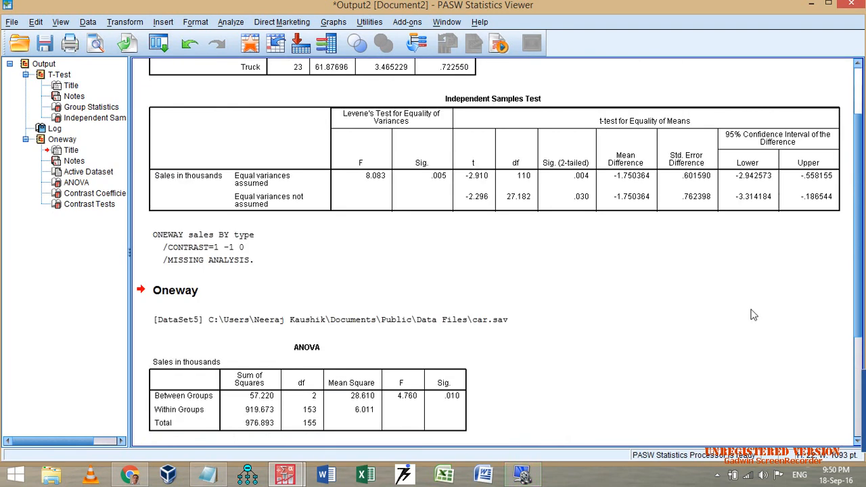
{"action": "scroll", "coordinate": [617, 288], "scroll_direction": "up", "scroll_amount": 2}
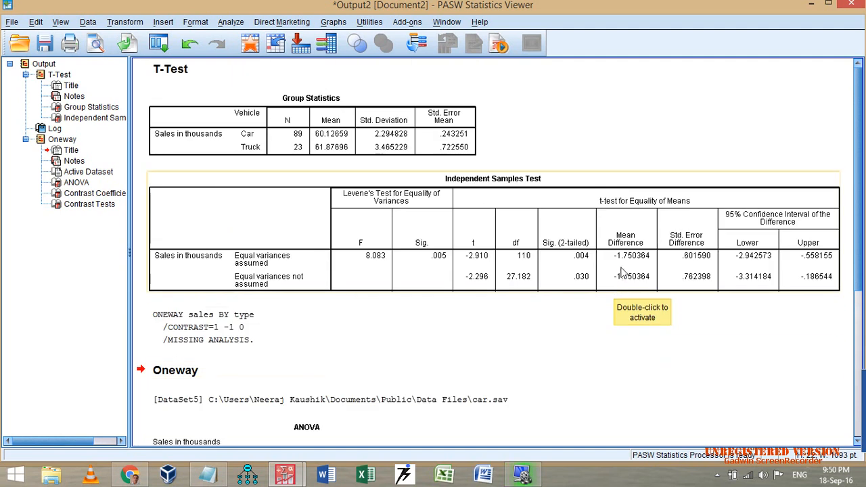
{"action": "scroll", "coordinate": [637, 263], "scroll_direction": "down", "scroll_amount": 7}
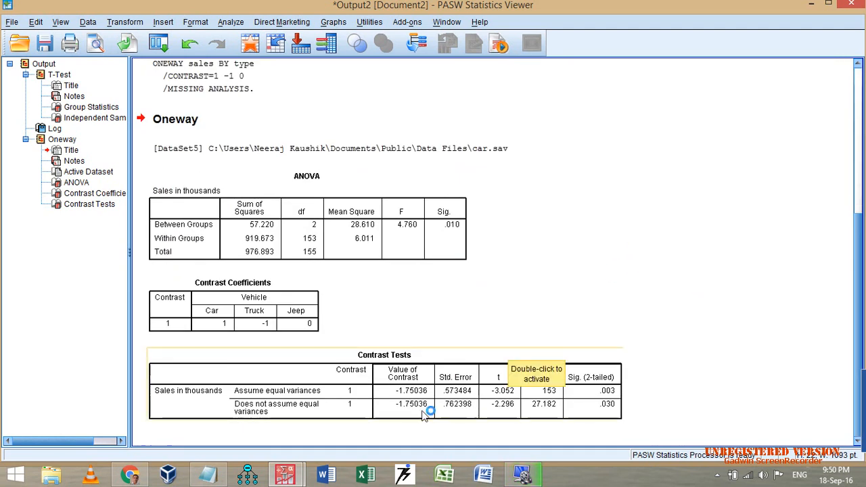
{"action": "left_click", "coordinate": [506, 399]}
{"action": "scroll", "coordinate": [541, 391], "scroll_direction": "up", "scroll_amount": 6}
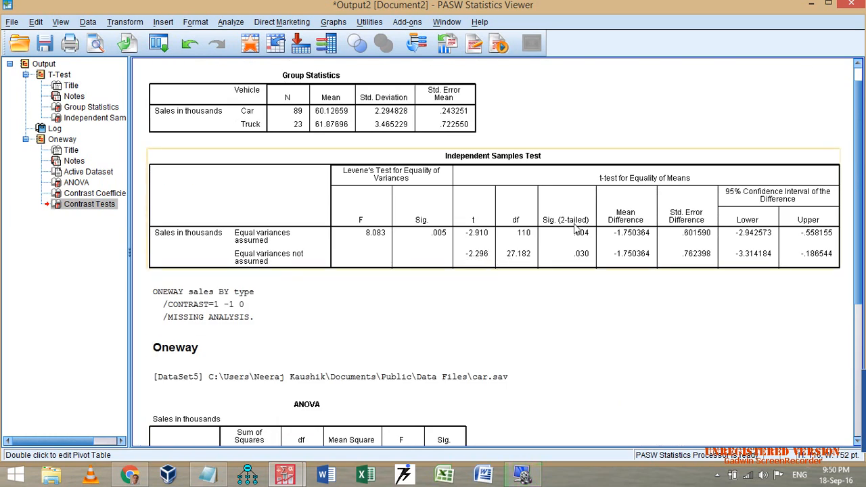
{"action": "scroll", "coordinate": [581, 261], "scroll_direction": "down", "scroll_amount": 6}
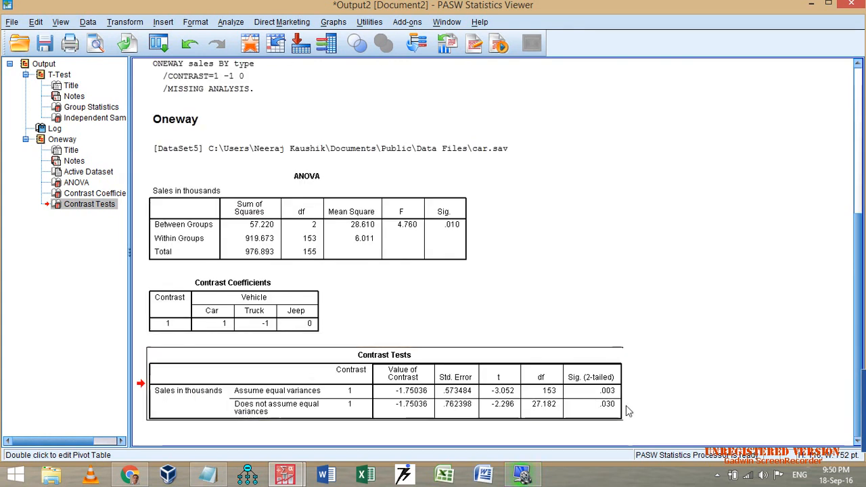
{"action": "scroll", "coordinate": [614, 409], "scroll_direction": "up", "scroll_amount": 6}
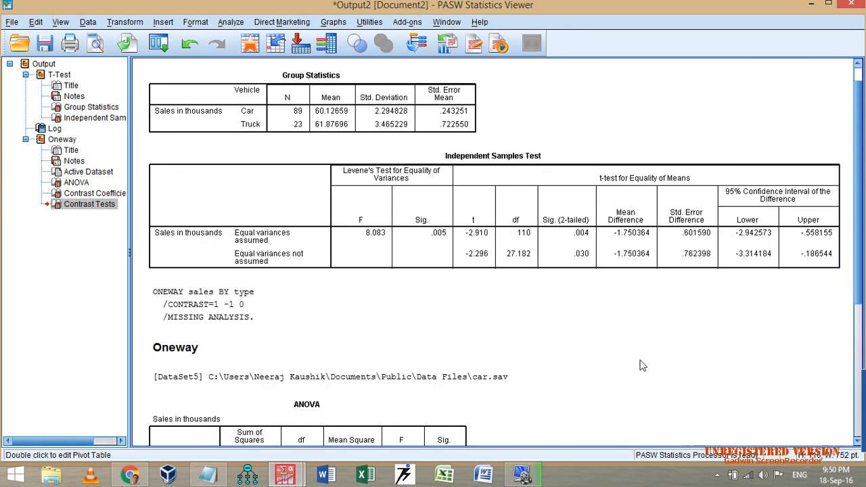
{"action": "left_click", "coordinate": [534, 245]}
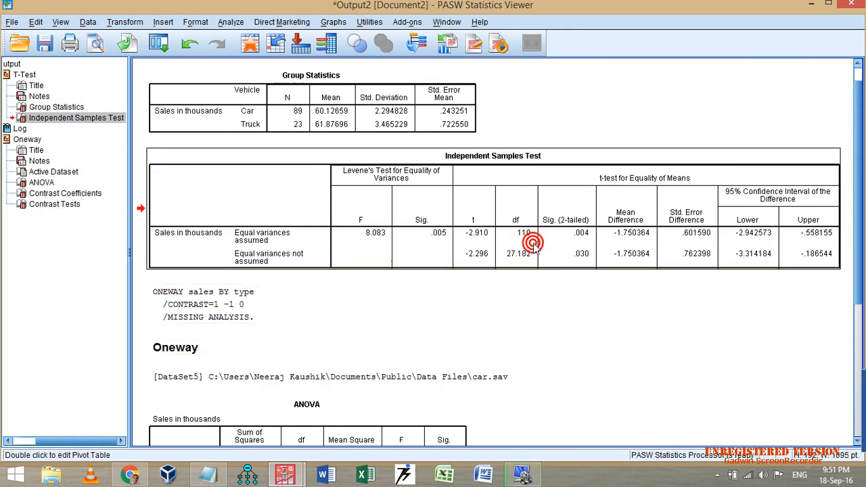
{"action": "scroll", "coordinate": [521, 290], "scroll_direction": "down", "scroll_amount": 3}
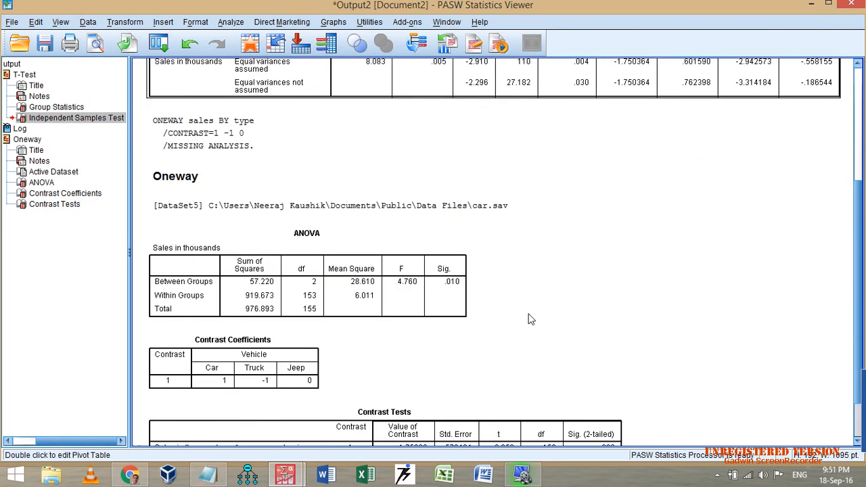
{"action": "scroll", "coordinate": [505, 182], "scroll_direction": "up", "scroll_amount": 1}
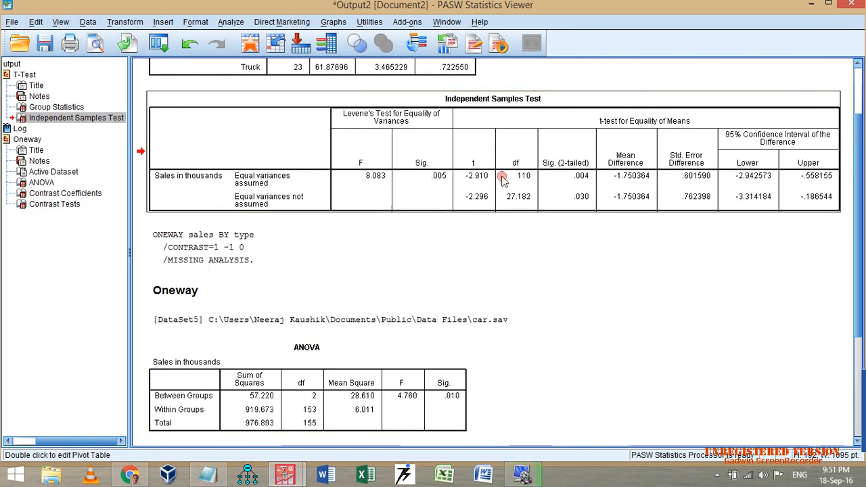
{"action": "scroll", "coordinate": [533, 235], "scroll_direction": "up", "scroll_amount": 2}
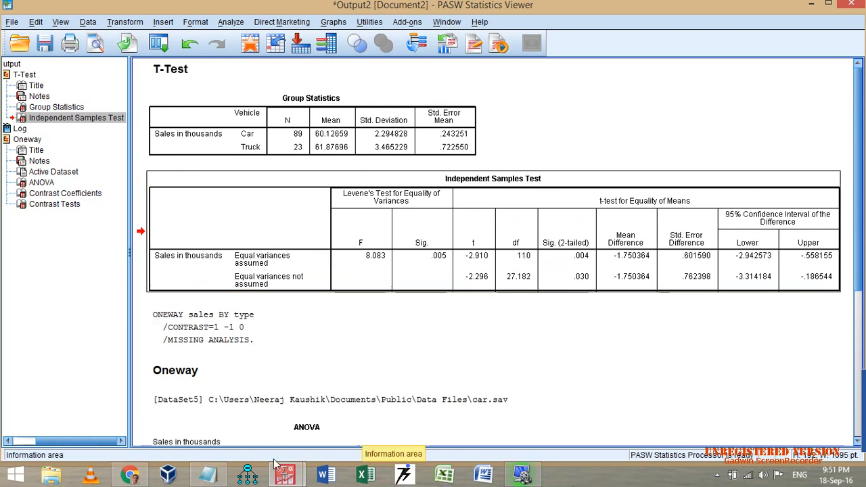
Step: Switch to the car.sav data editor and check which codes the type variable's value labels assign to each vehicle
{"action": "mouse_move", "coordinate": [285, 474]}
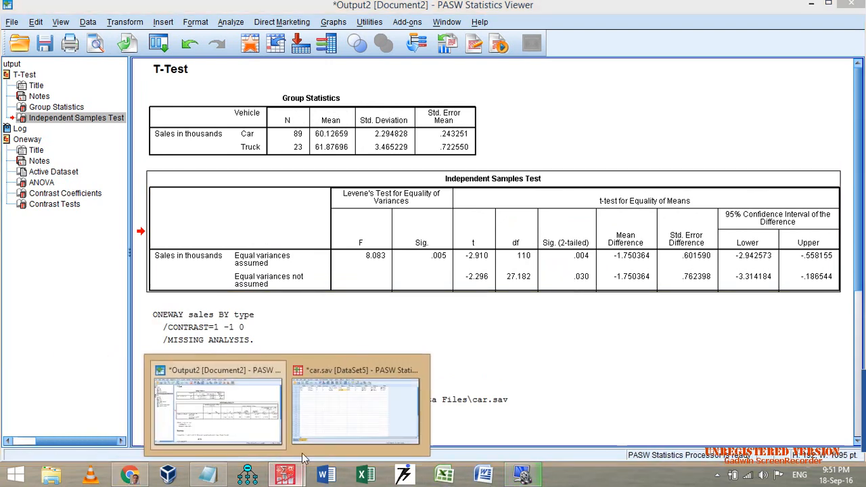
{"action": "left_click", "coordinate": [322, 404]}
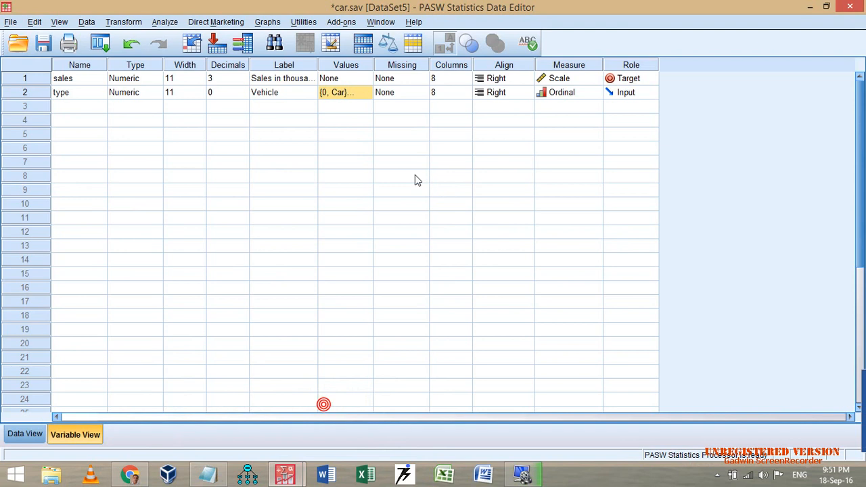
{"action": "left_click", "coordinate": [368, 93]}
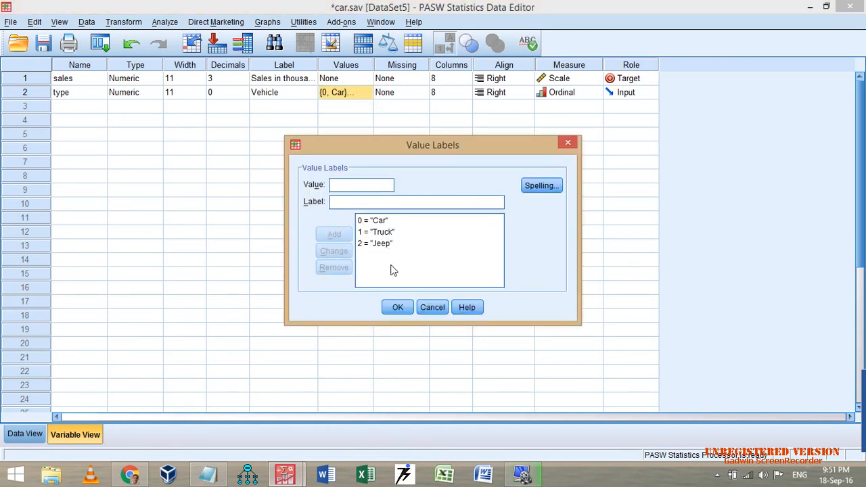
{"action": "left_click", "coordinate": [439, 310]}
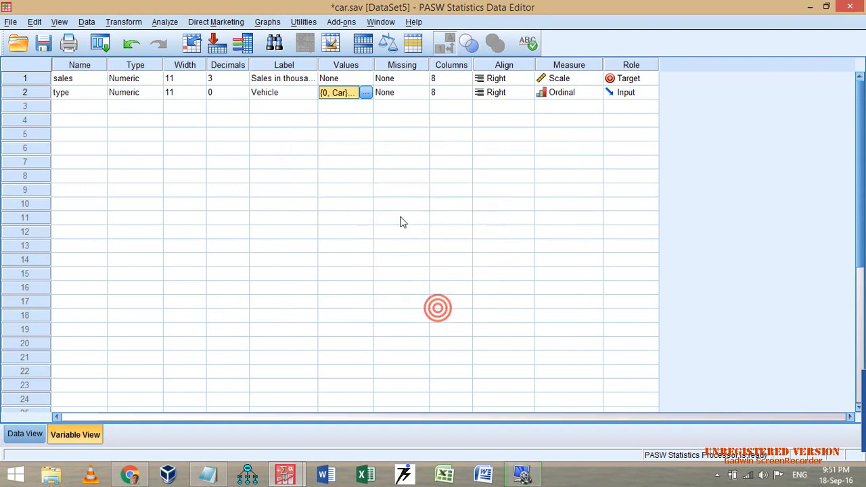
Step: Close the car.sav data editor and exit the program without saving the output or the dataset
{"action": "left_click", "coordinate": [850, 6]}
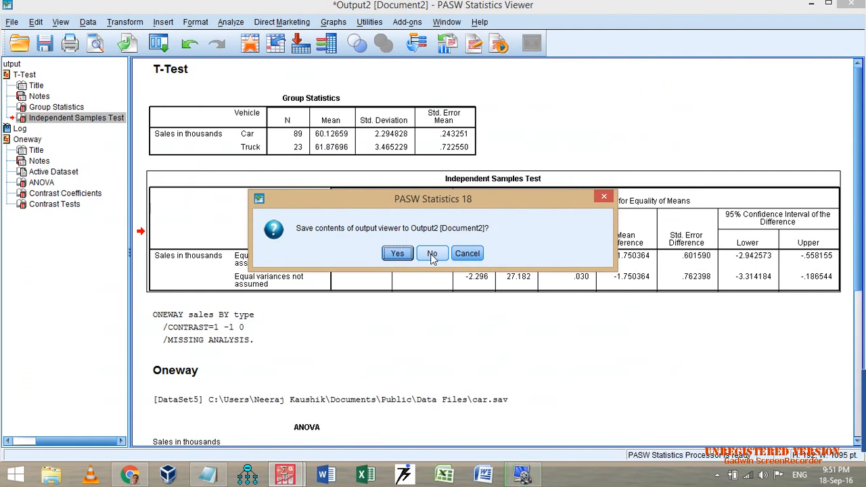
{"action": "left_click", "coordinate": [432, 257]}
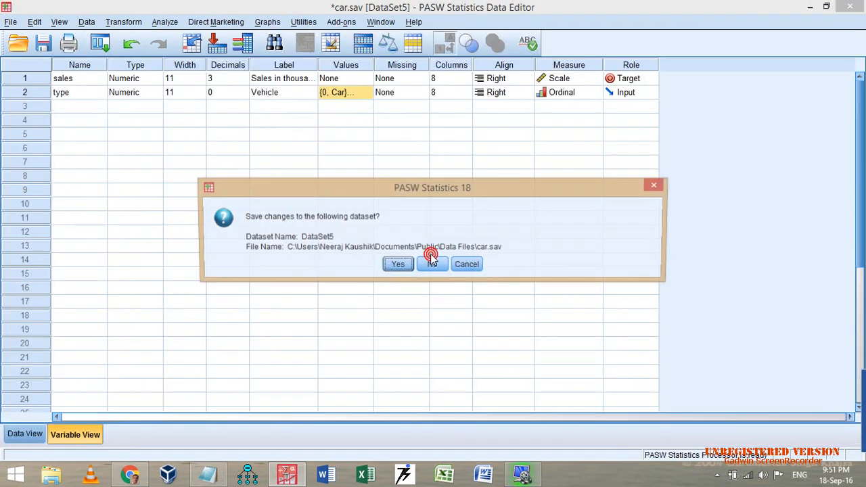
{"action": "left_click", "coordinate": [432, 263]}
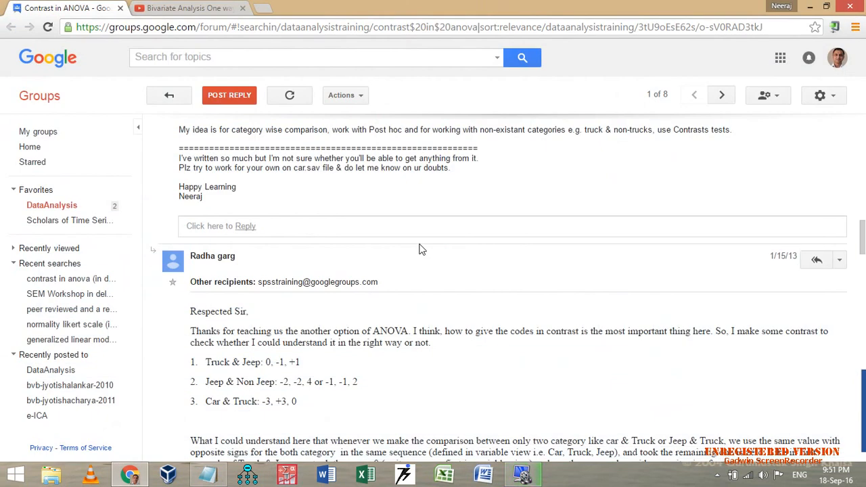